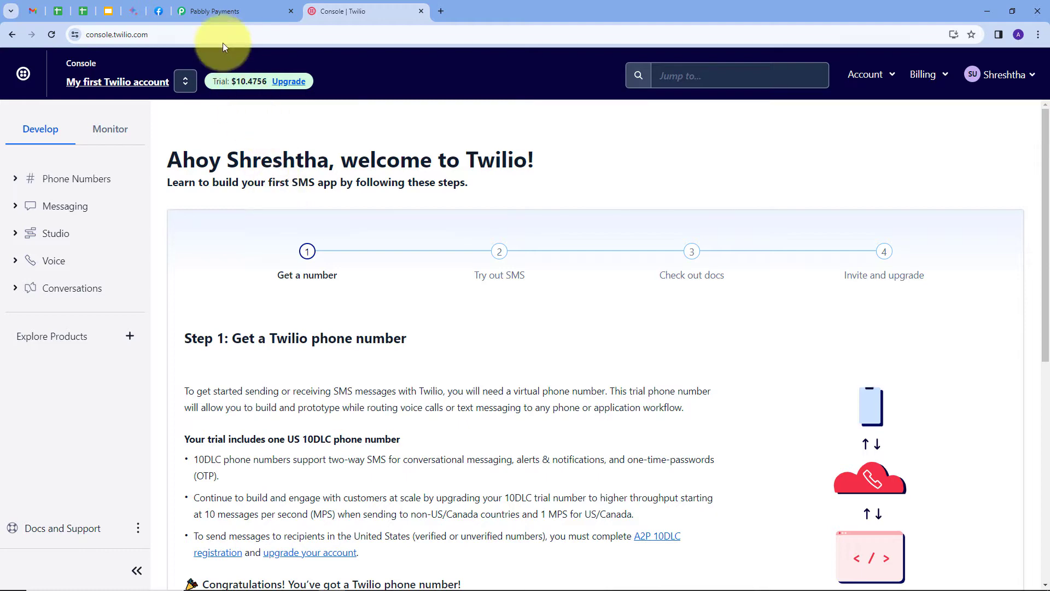
left_click(215, 13)
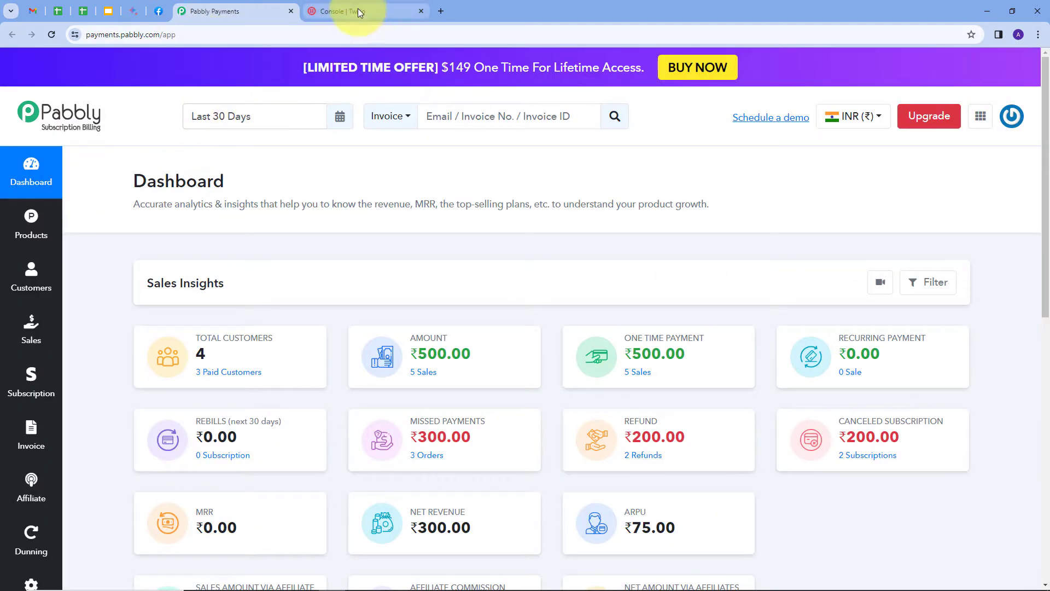
left_click(328, 11)
left_click(258, 11)
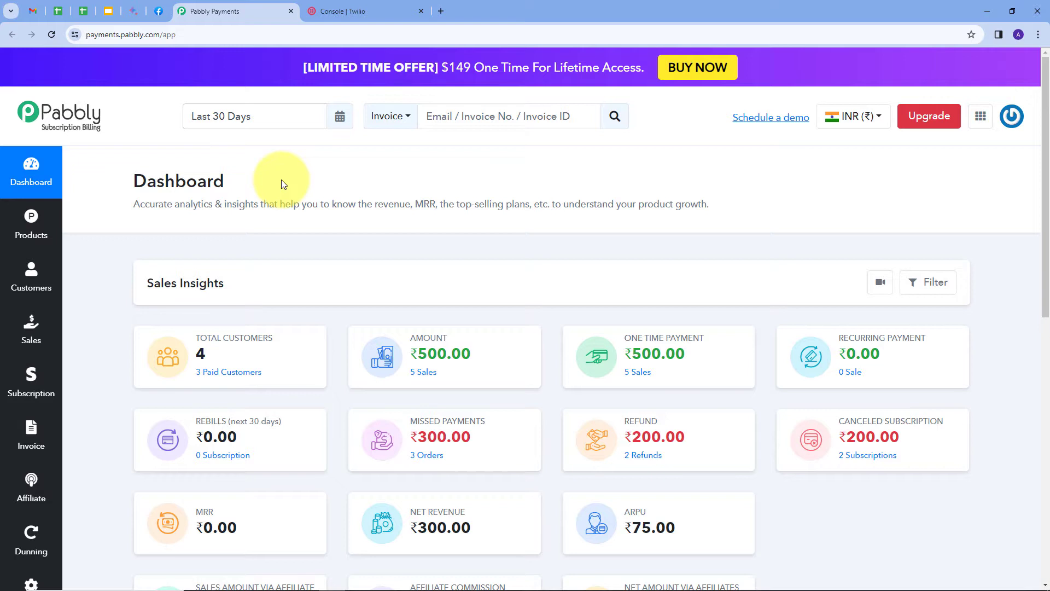
key("ctrl+Tab")
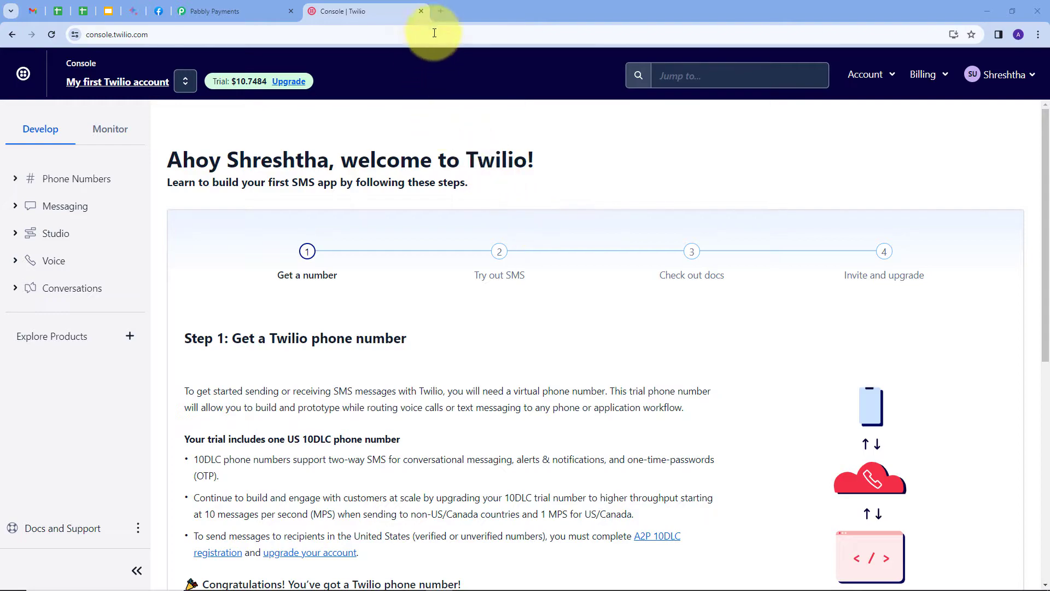
Step: Open pabbly.com in a new browser tab, sign in, and access Pabbly Connect from the list of apps
left_click(440, 14)
type("pabbly.com")
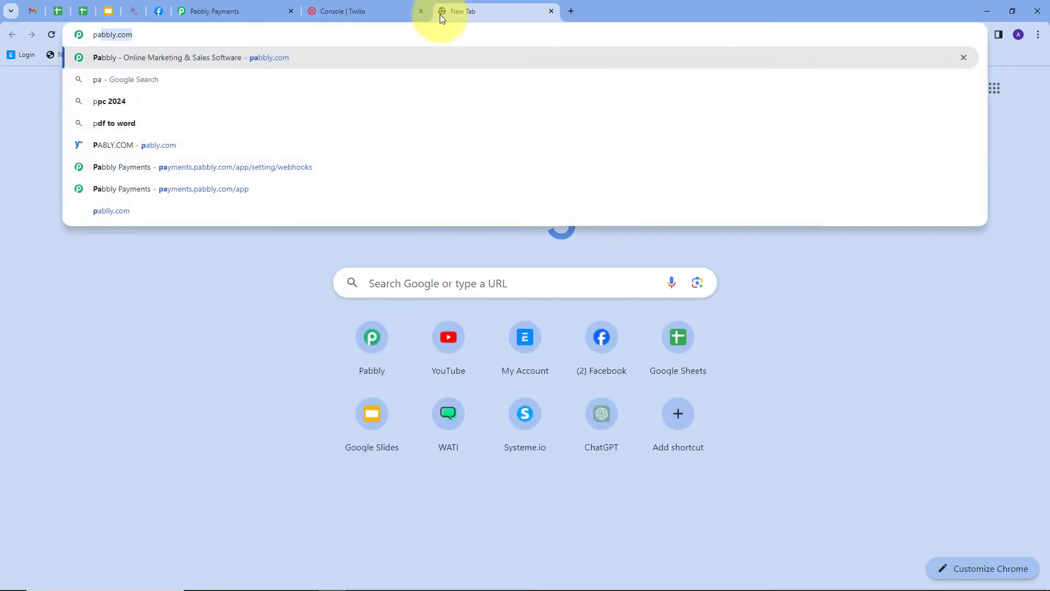
key("Return")
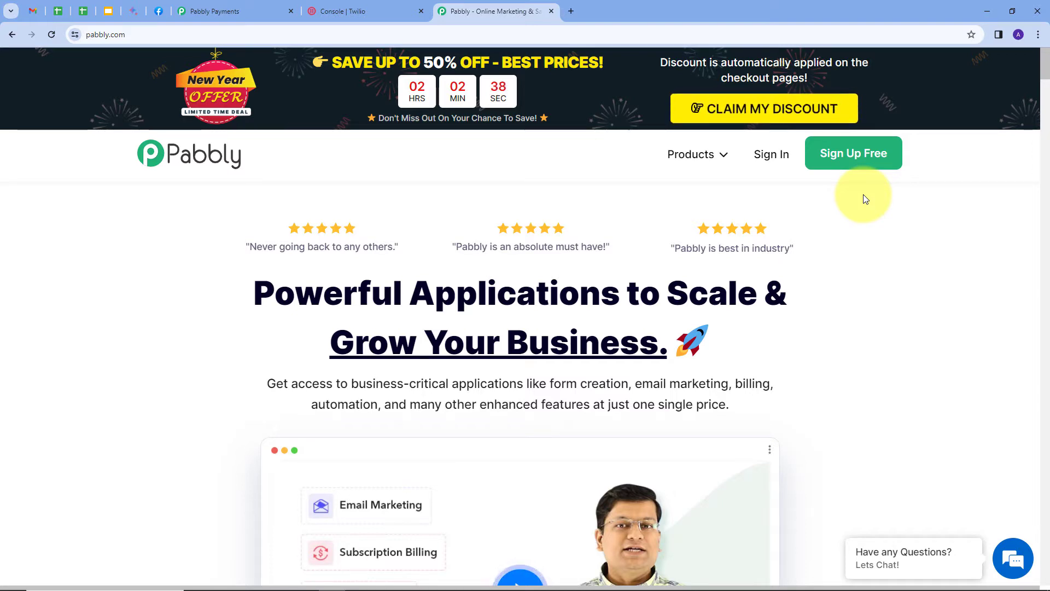
left_click(770, 157)
scroll(422, 175, "down", 1)
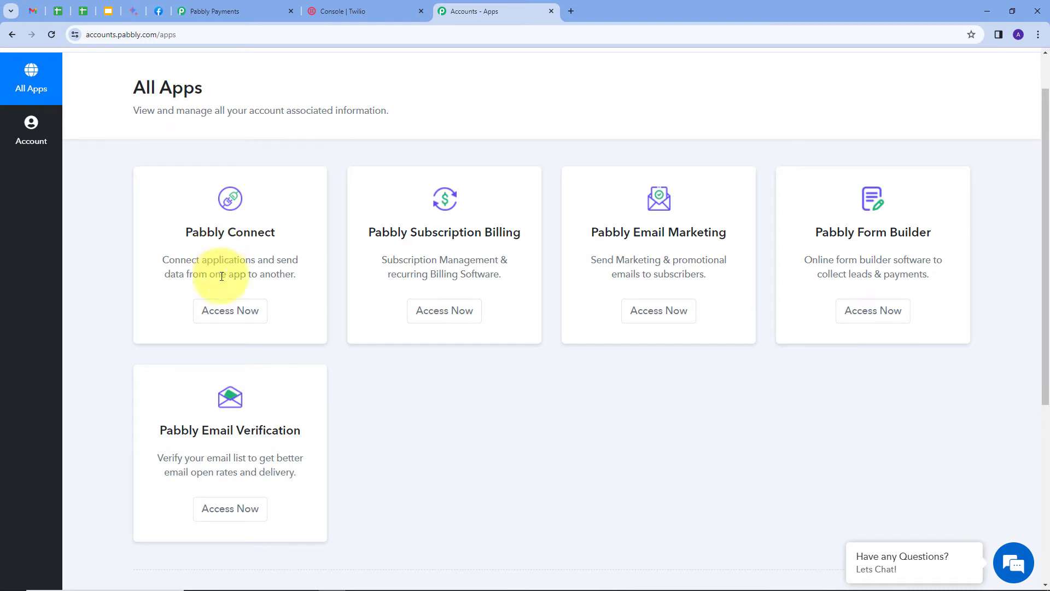
left_click(223, 309)
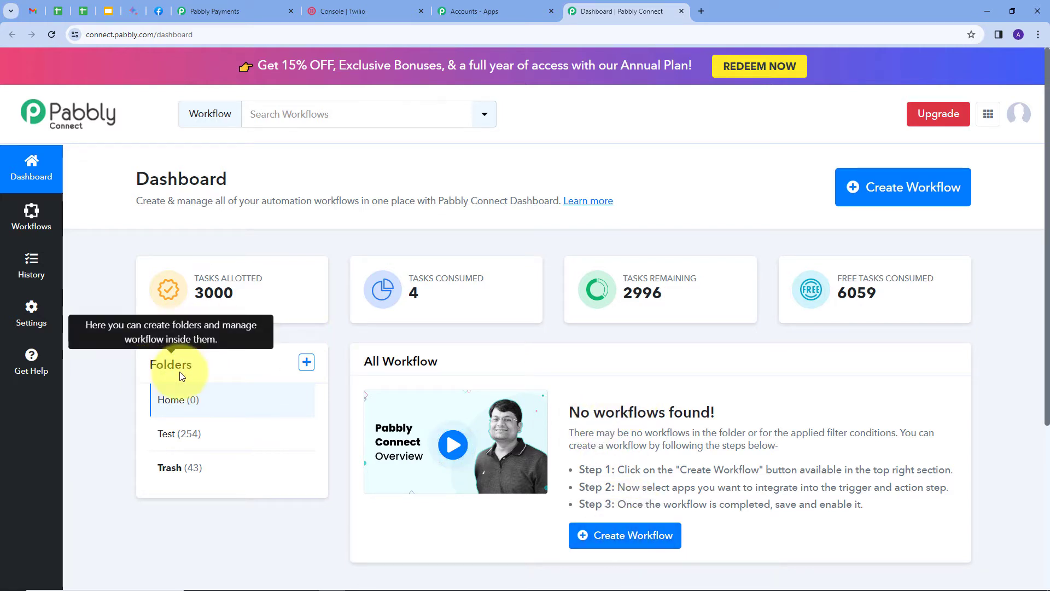
Step: Create a workflow named "Send SMS when Refund is Created in Pabbly Subscription Billing" in the Home folder
left_click(885, 194)
left_click(377, 280)
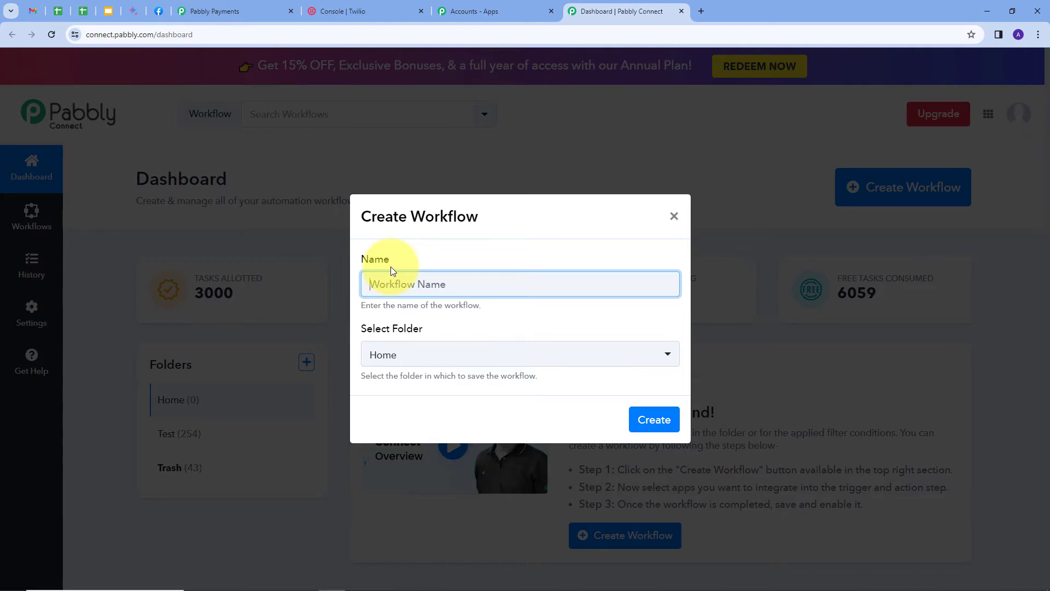
type("Send SMS when Refund is Created in Pabbly Subscription Billing")
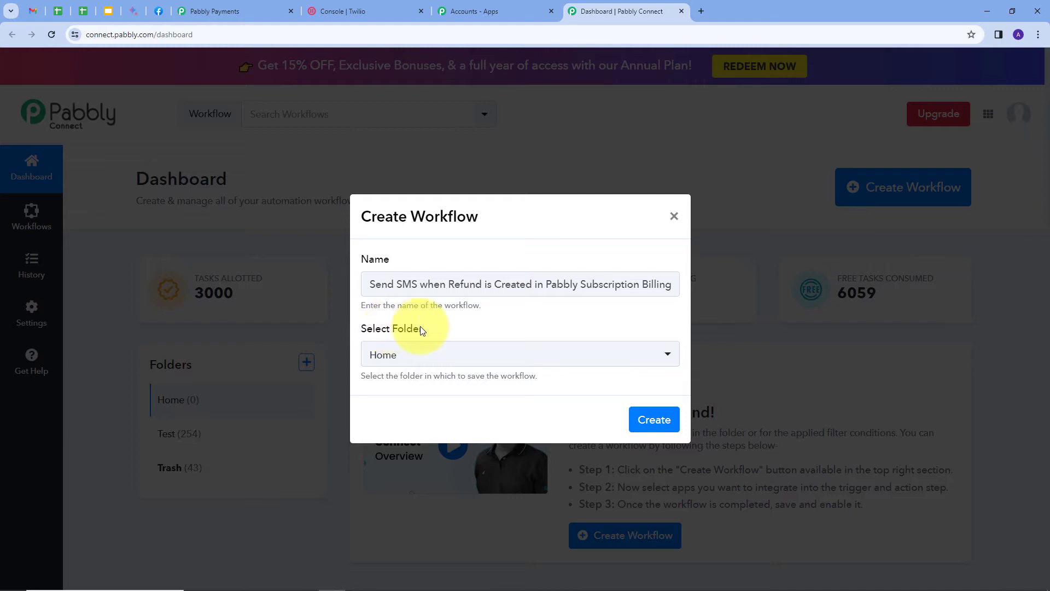
left_click(529, 354)
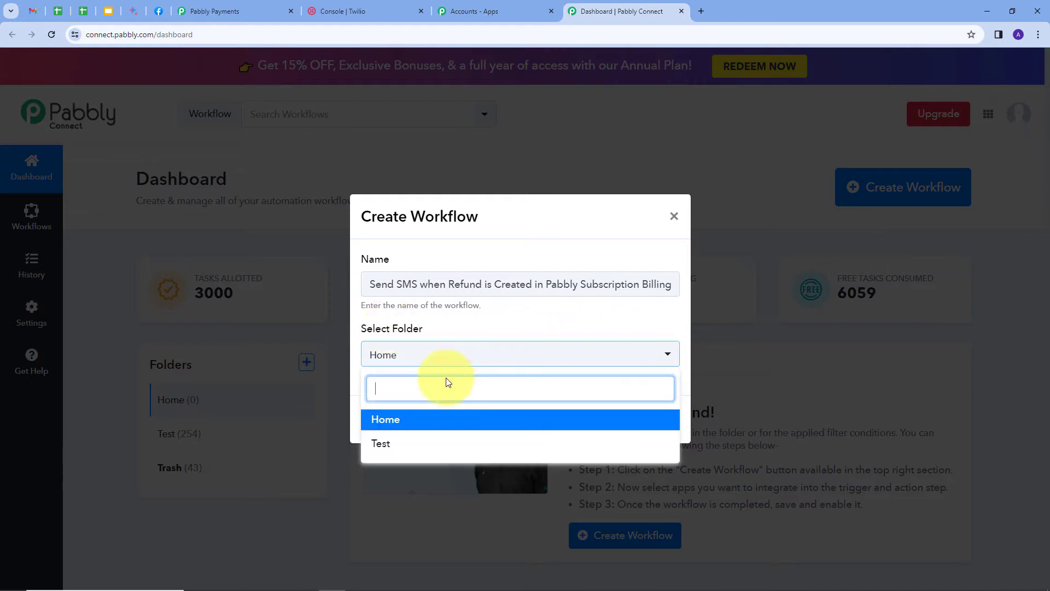
left_click(394, 422)
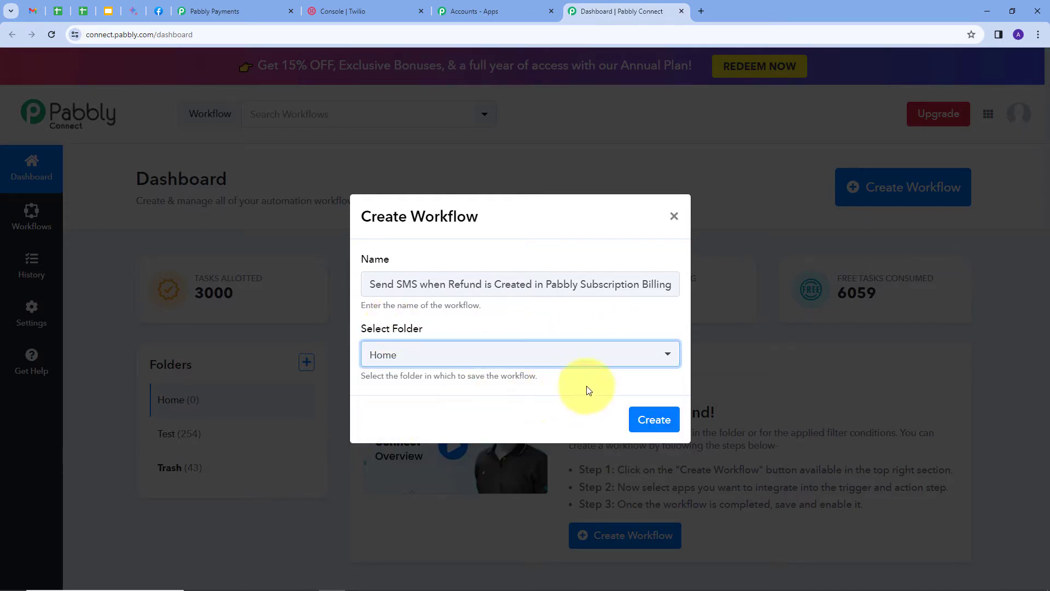
left_click(653, 417)
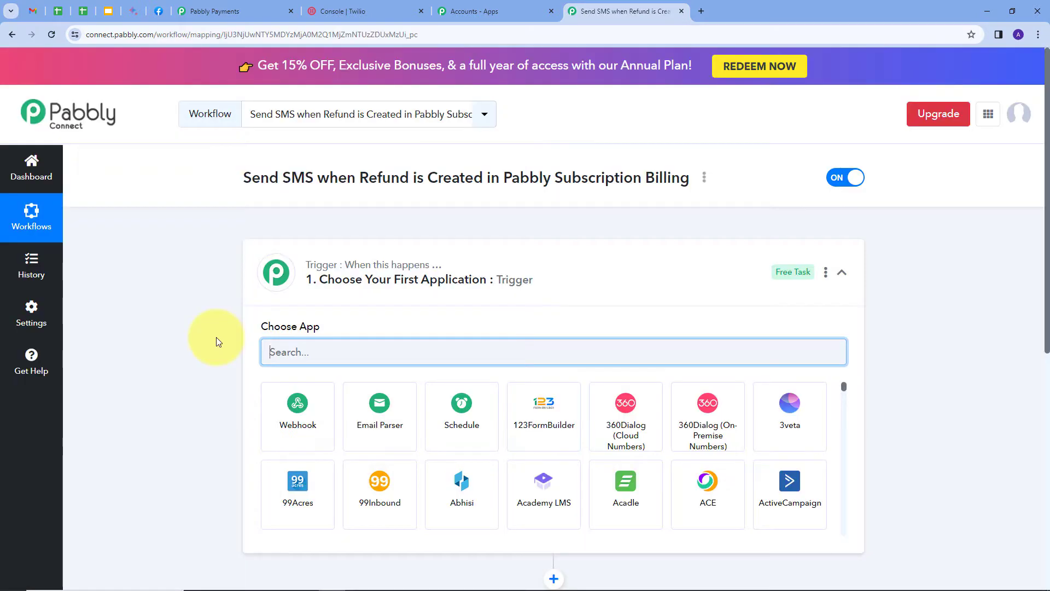
Step: Set the workflow's trigger app to Pabbly Subscription Billing with the trigger event Payment Refund
scroll(199, 320, "down", 2)
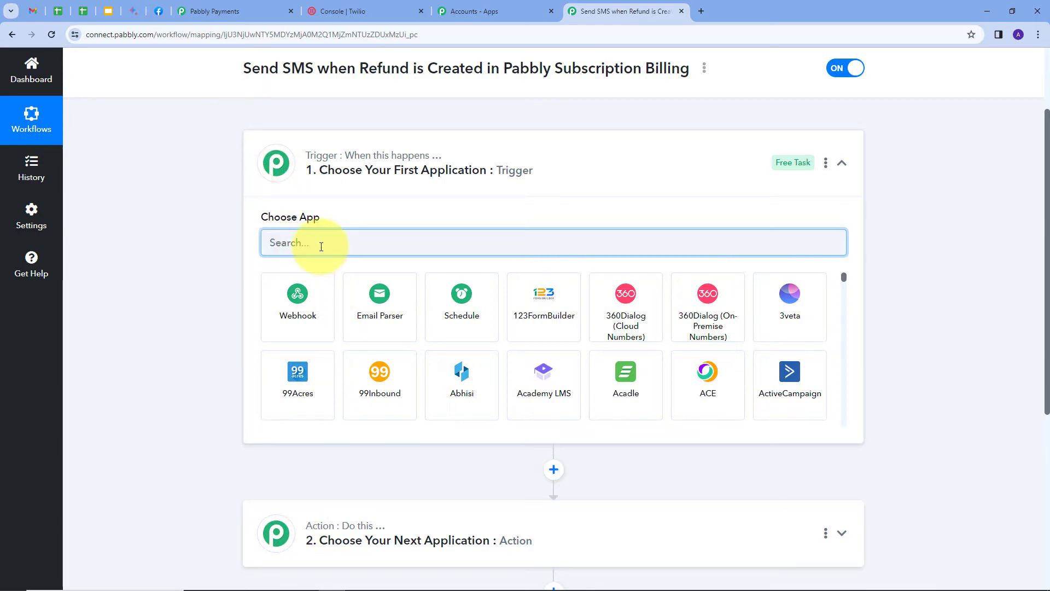
type("pab")
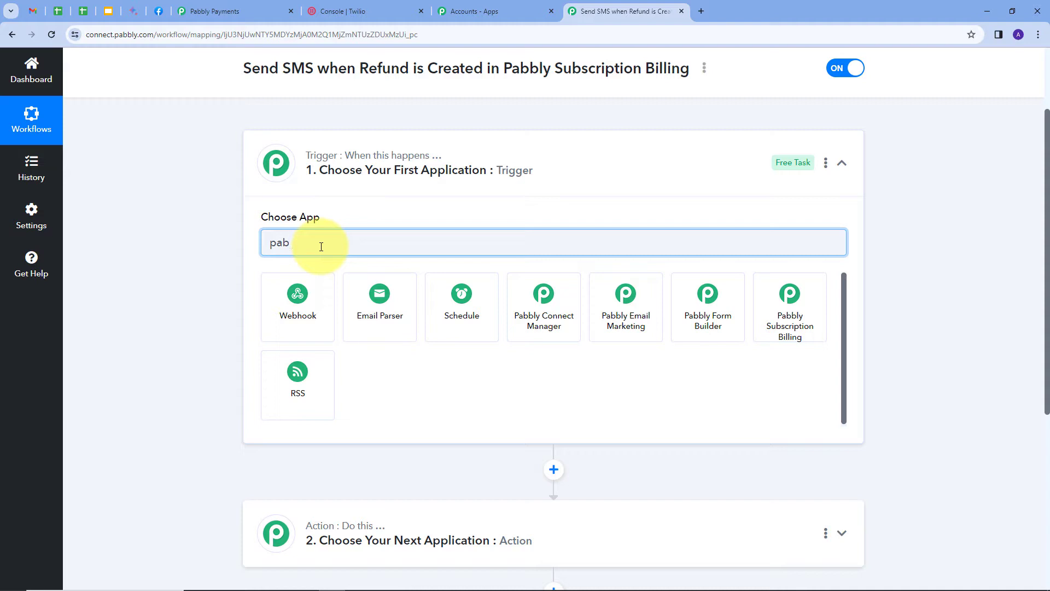
left_click(786, 298)
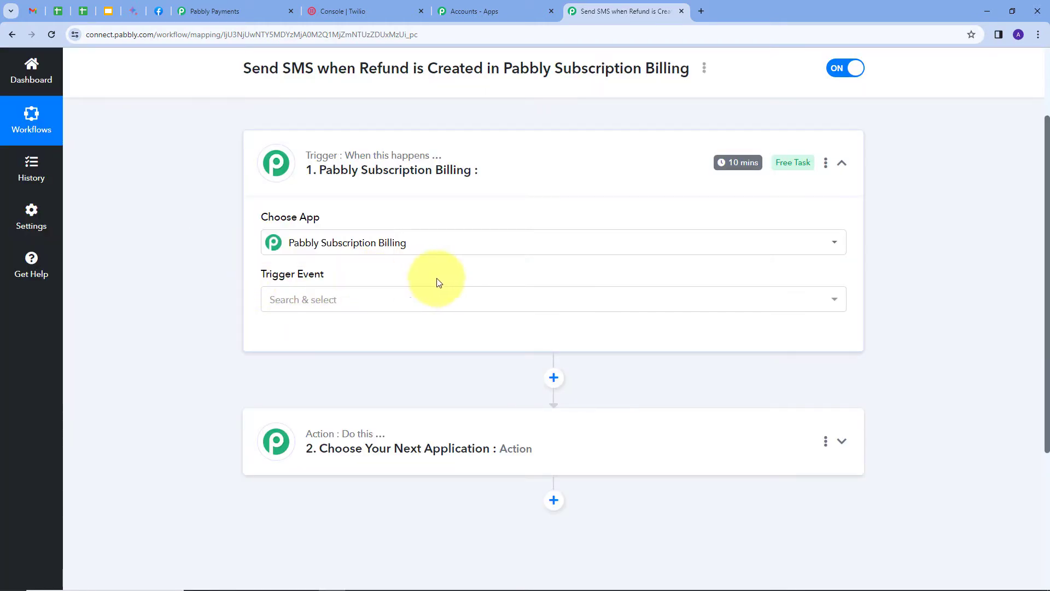
left_click(505, 304)
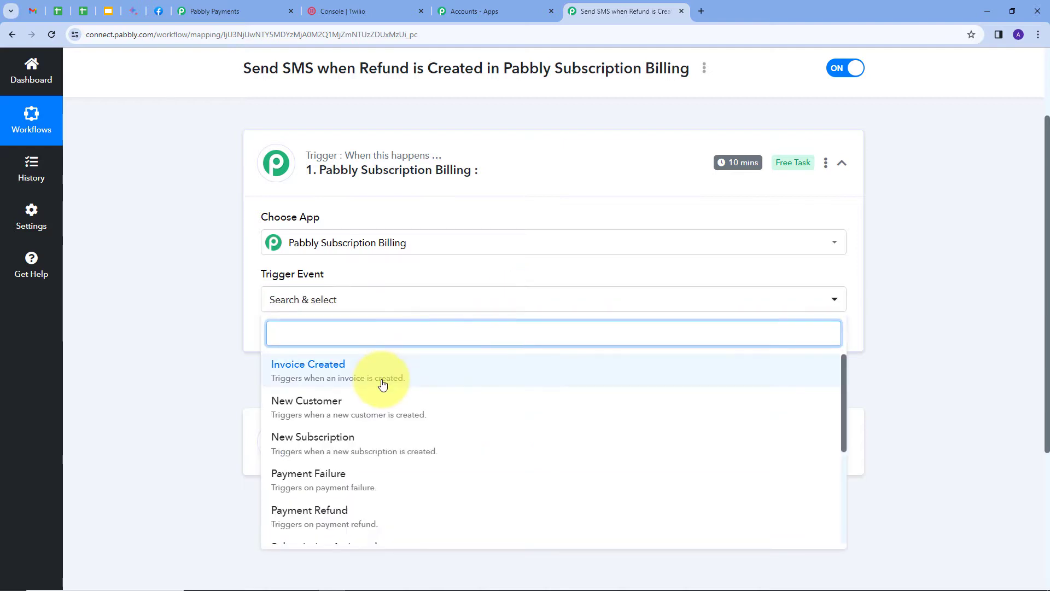
scroll(377, 381, "down", 1)
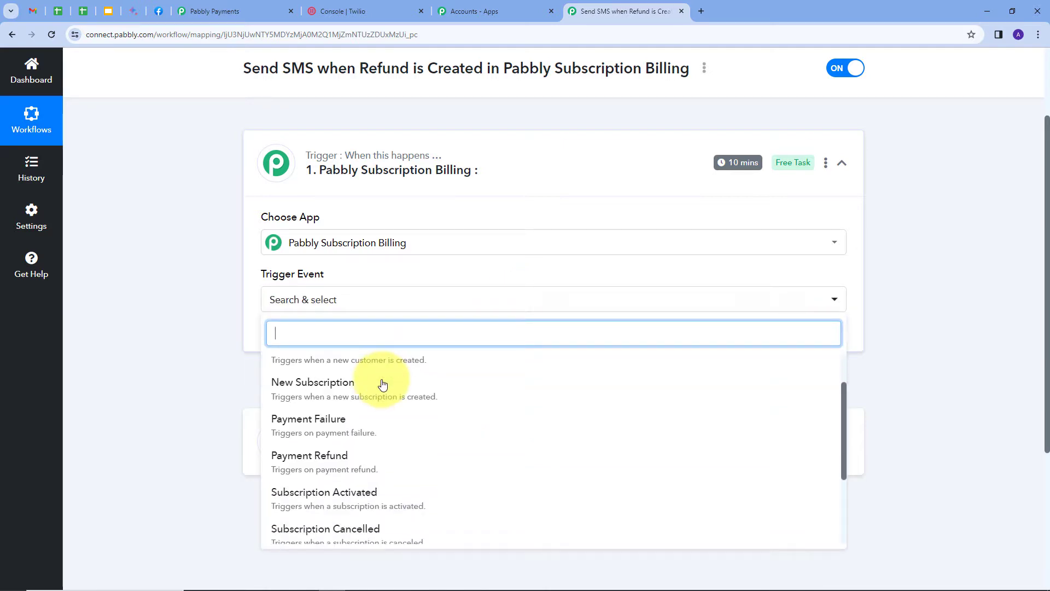
left_click(303, 470)
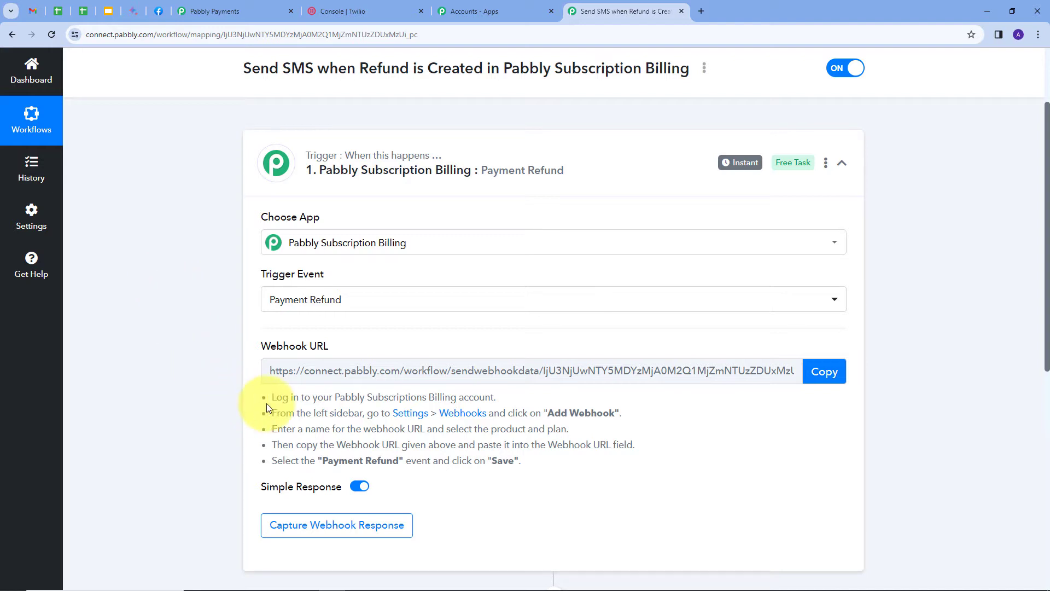
Step: Copy the trigger's webhook URL and start adding a new webhook in the Pabbly Subscription Billing webhook settings
left_click_drag(253, 398, 529, 466)
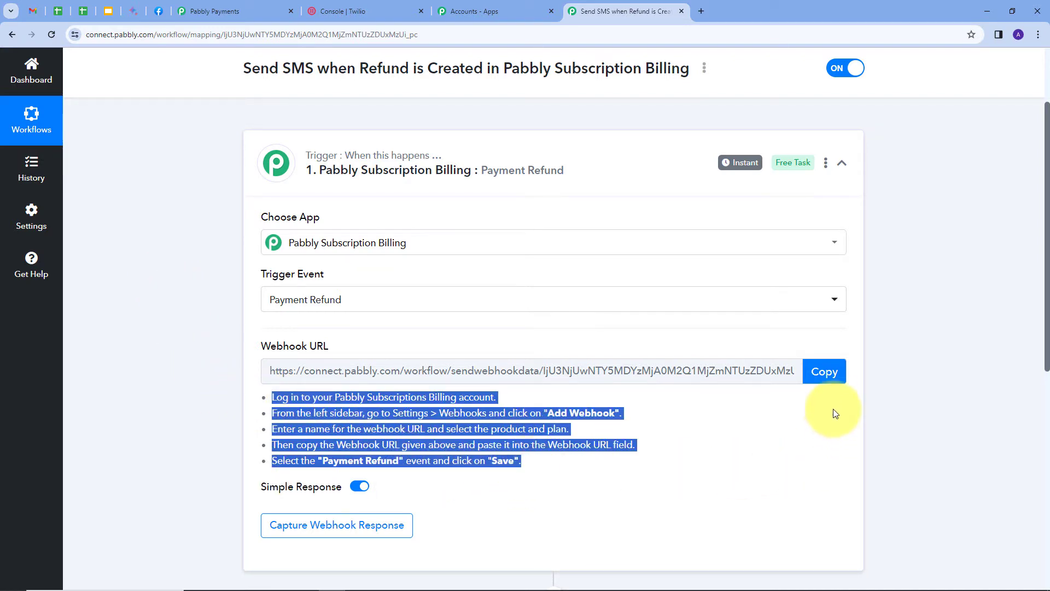
left_click(831, 376)
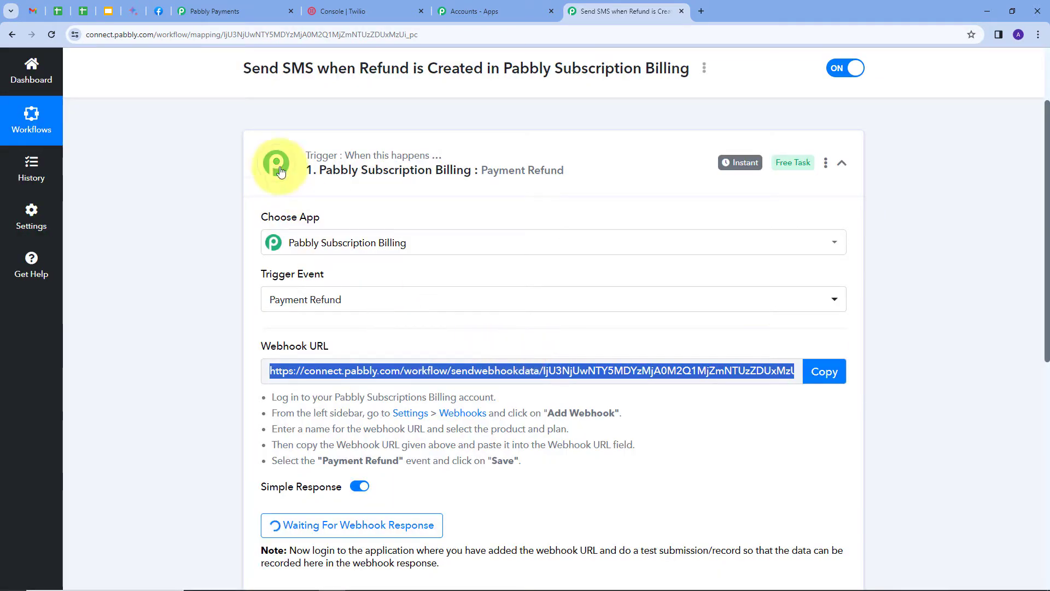
left_click(225, 13)
scroll(33, 355, "down", 4)
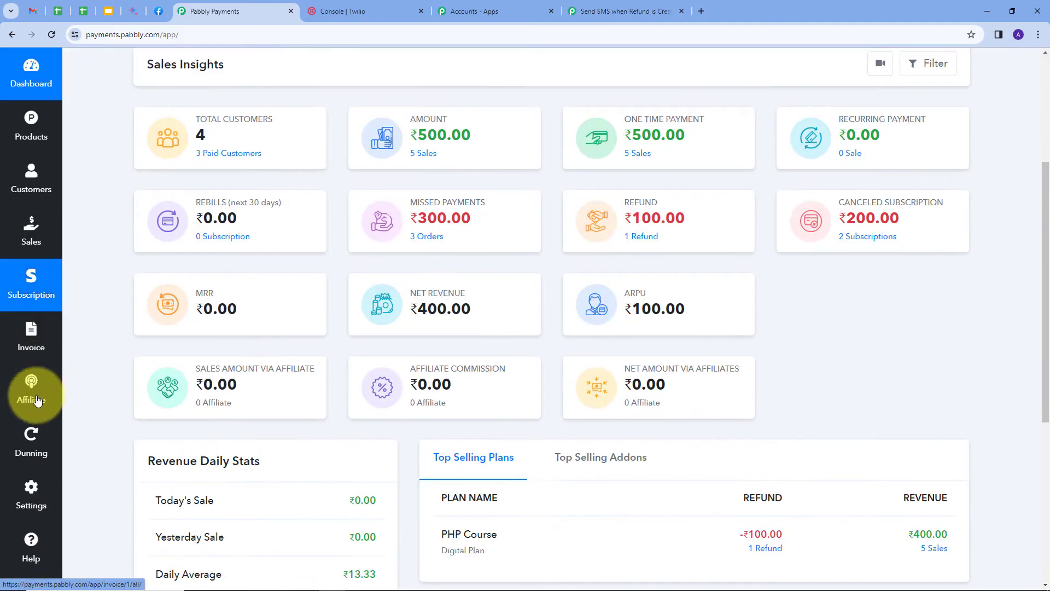
left_click(30, 487)
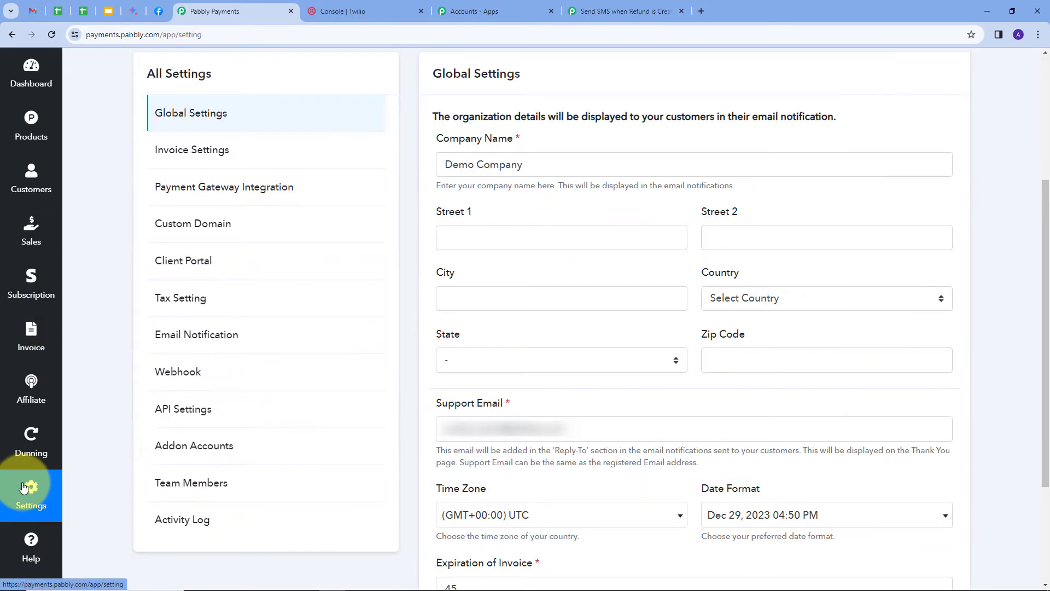
left_click(190, 381)
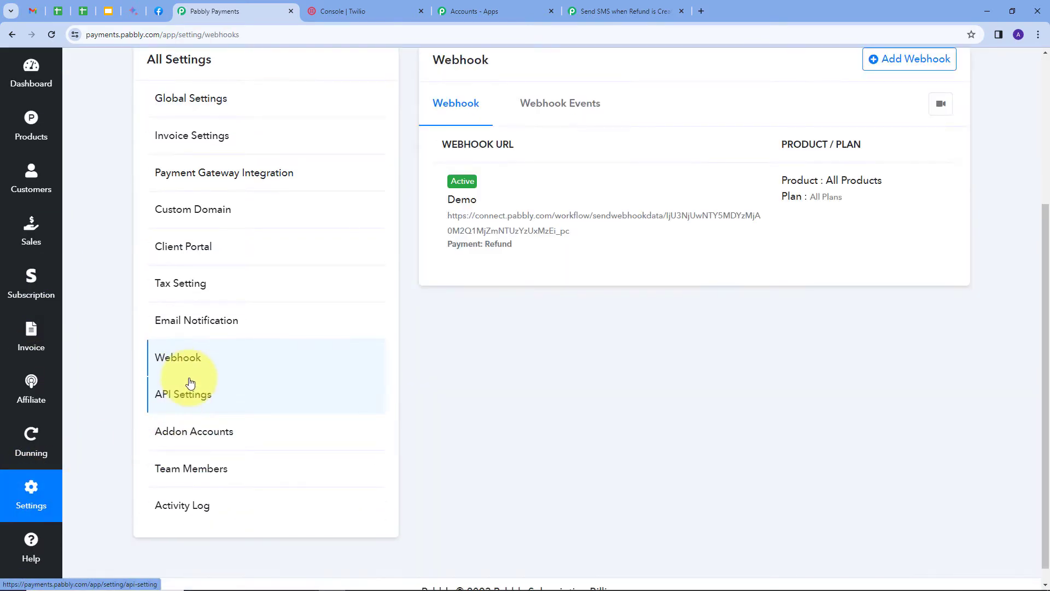
scroll(652, 357, "up", 4)
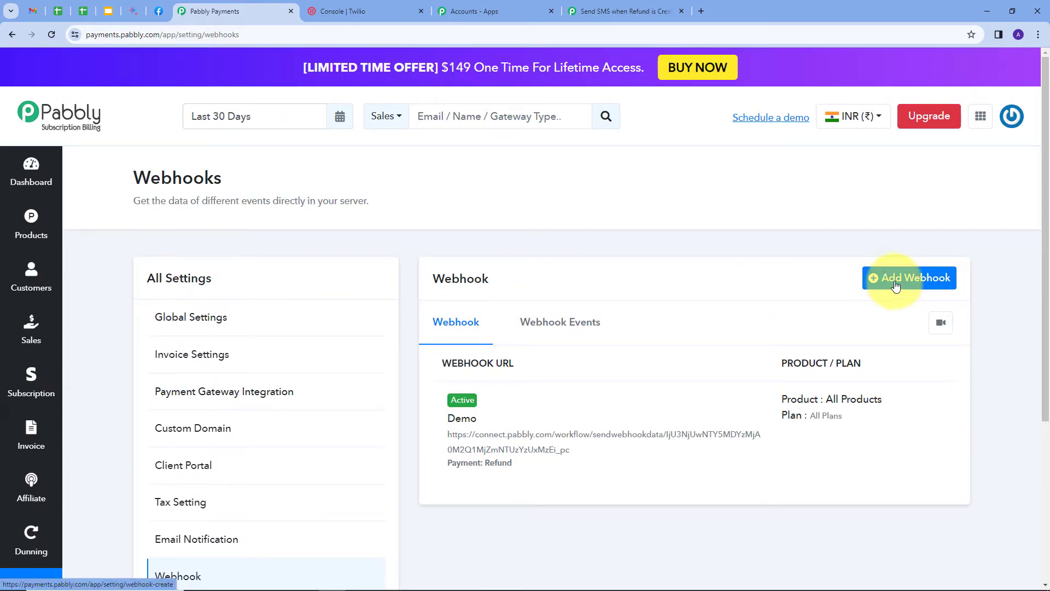
left_click(896, 286)
Step: Name the new webhook "Testing" and apply it to All Products and All Plan
scroll(509, 295, "down", 1)
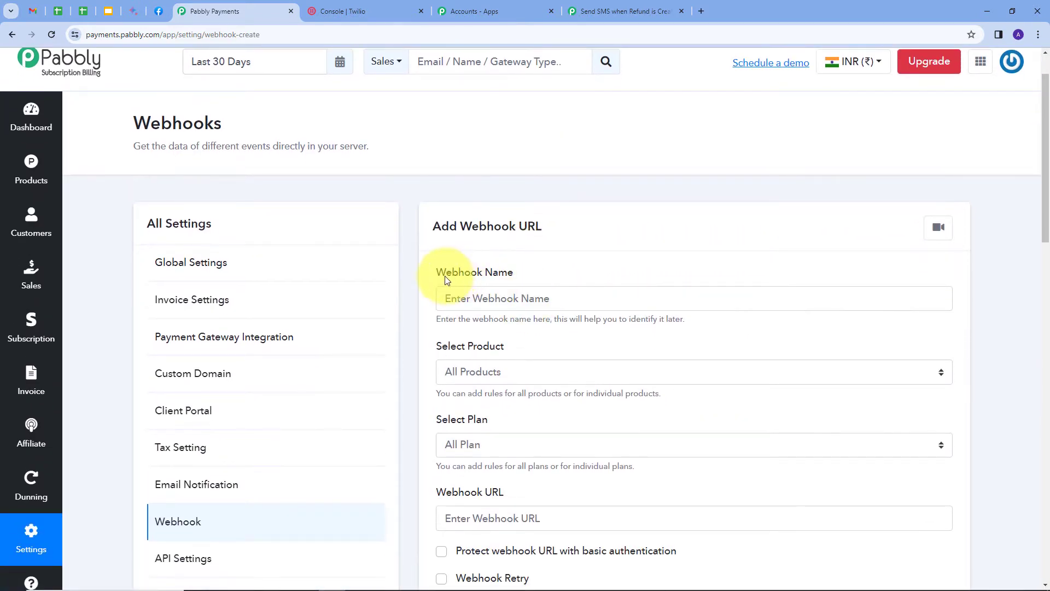
left_click(516, 301)
type("Testing")
scroll(440, 282, "down", 1)
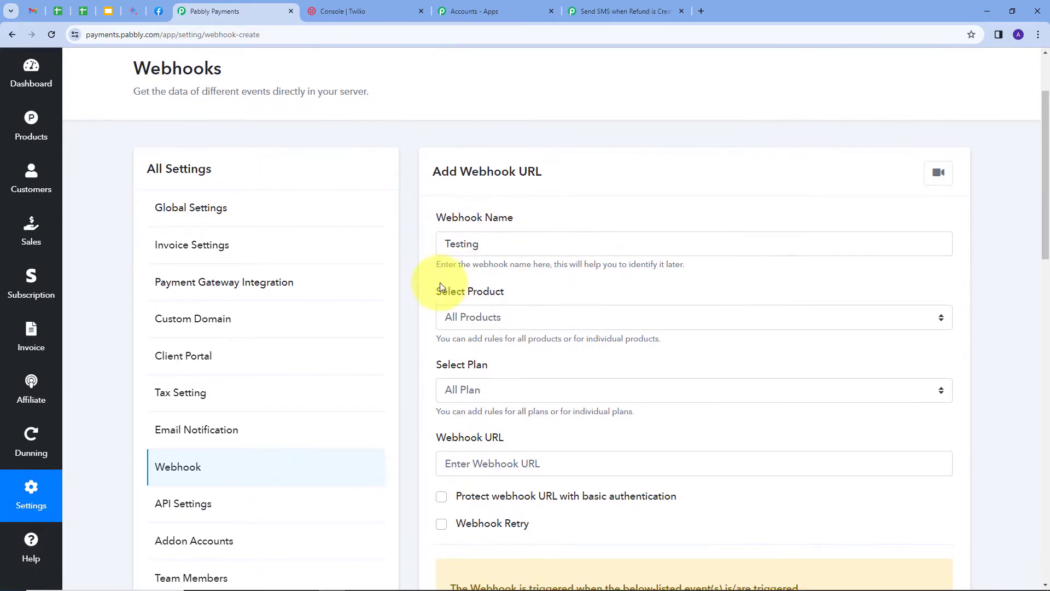
left_click(576, 318)
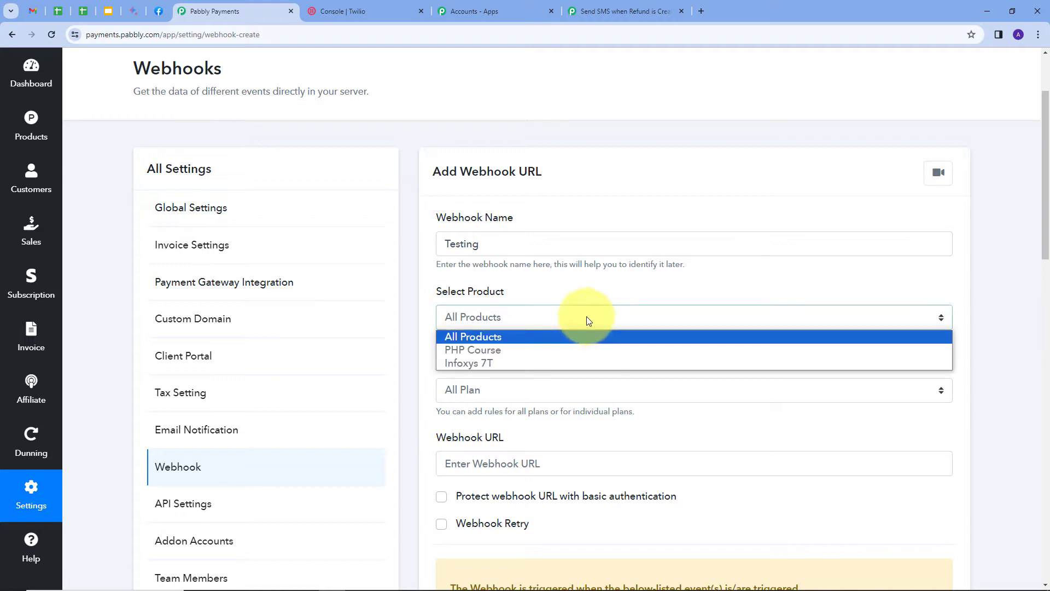
left_click(473, 337)
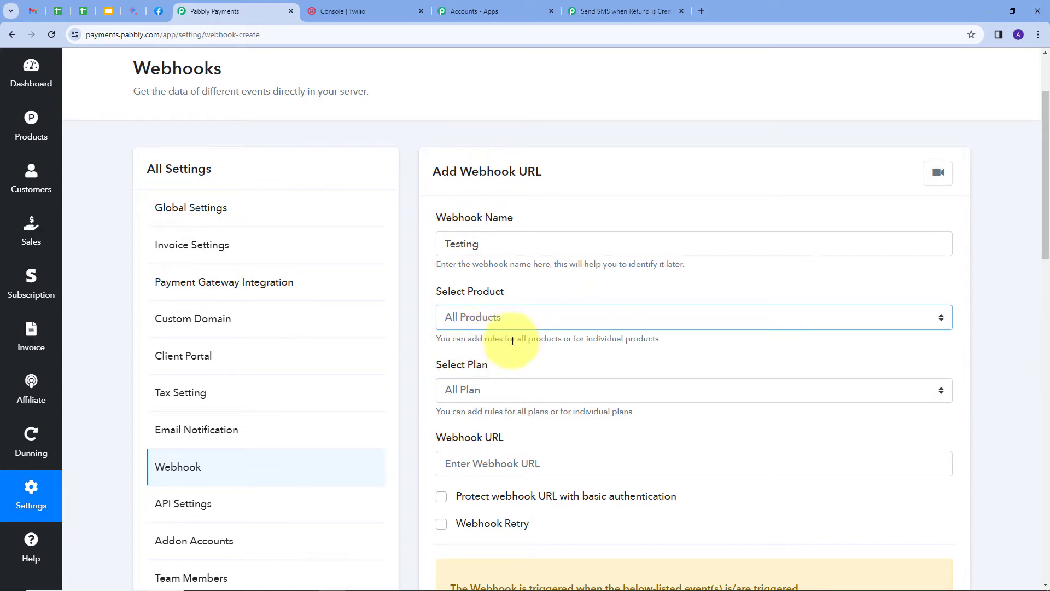
scroll(465, 329, "down", 1)
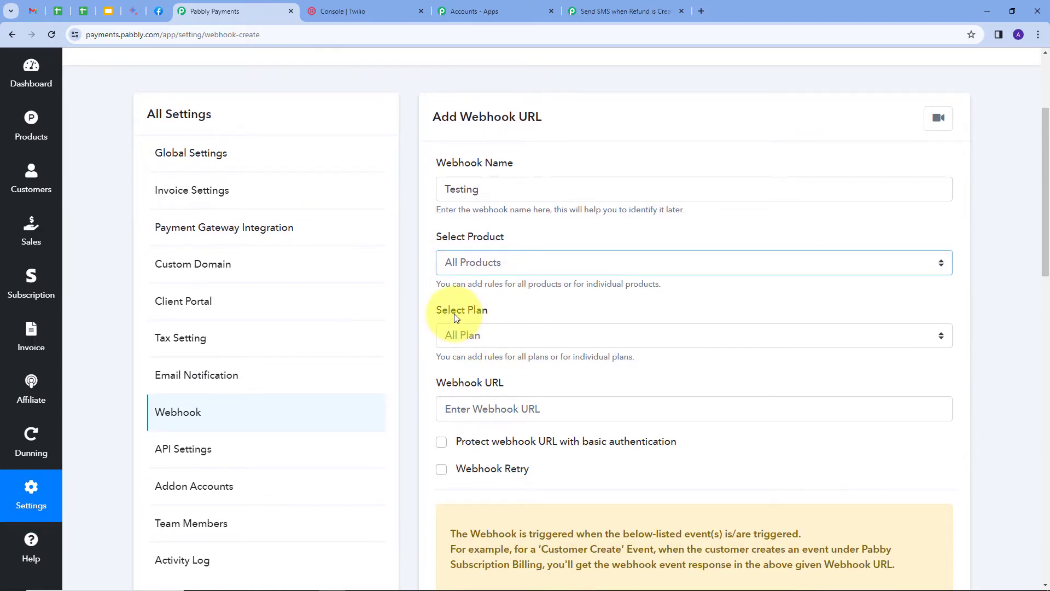
left_click(567, 339)
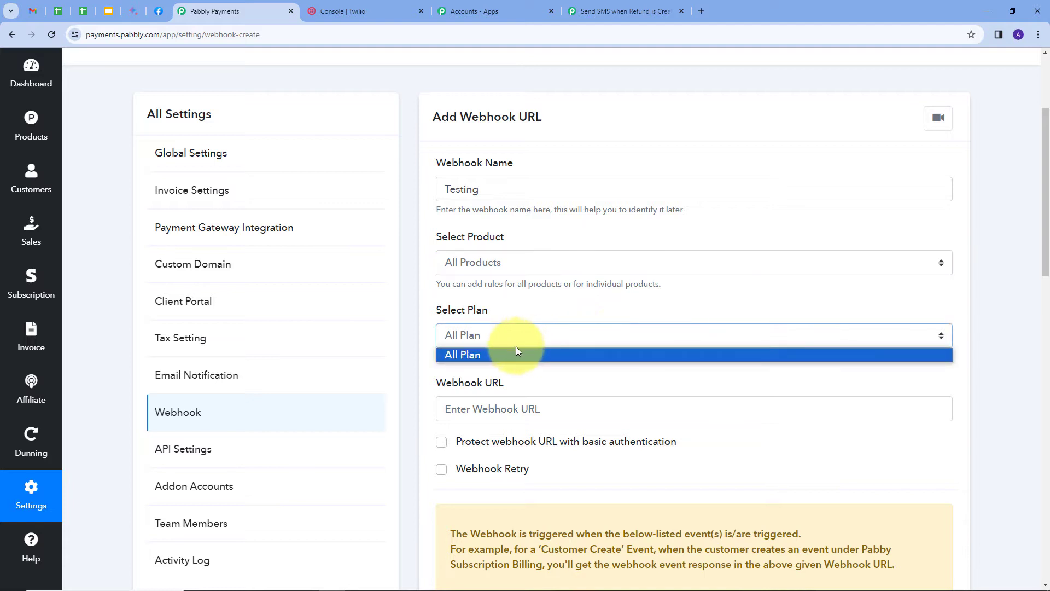
left_click(451, 356)
Step: Paste the copied webhook URL into the new webhook and enable its Payment Refund event
scroll(458, 336, "down", 1)
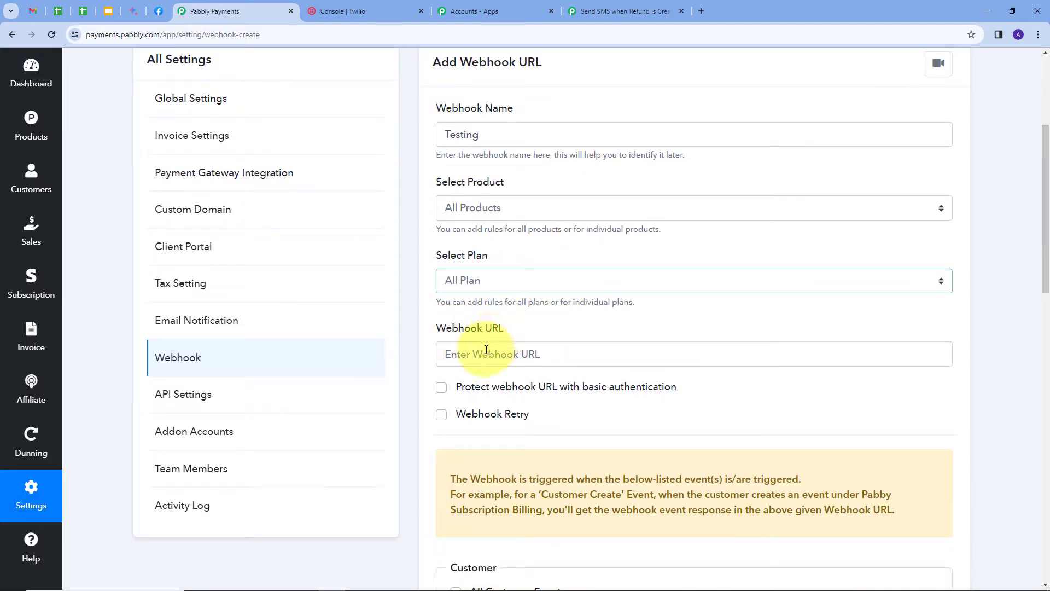
left_click(486, 350)
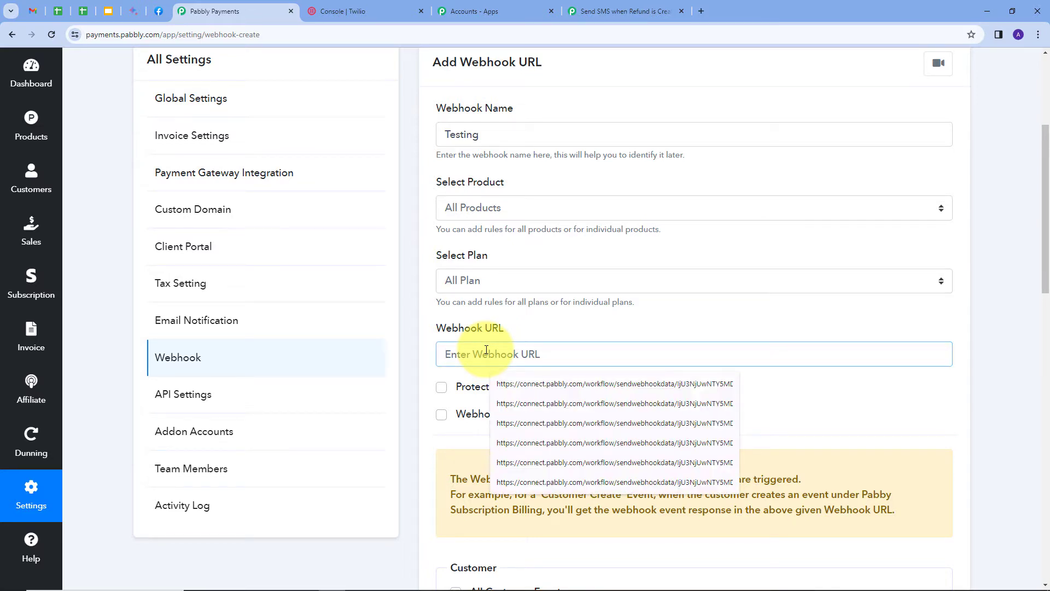
key("ctrl+v")
scroll(533, 325, "down", 8)
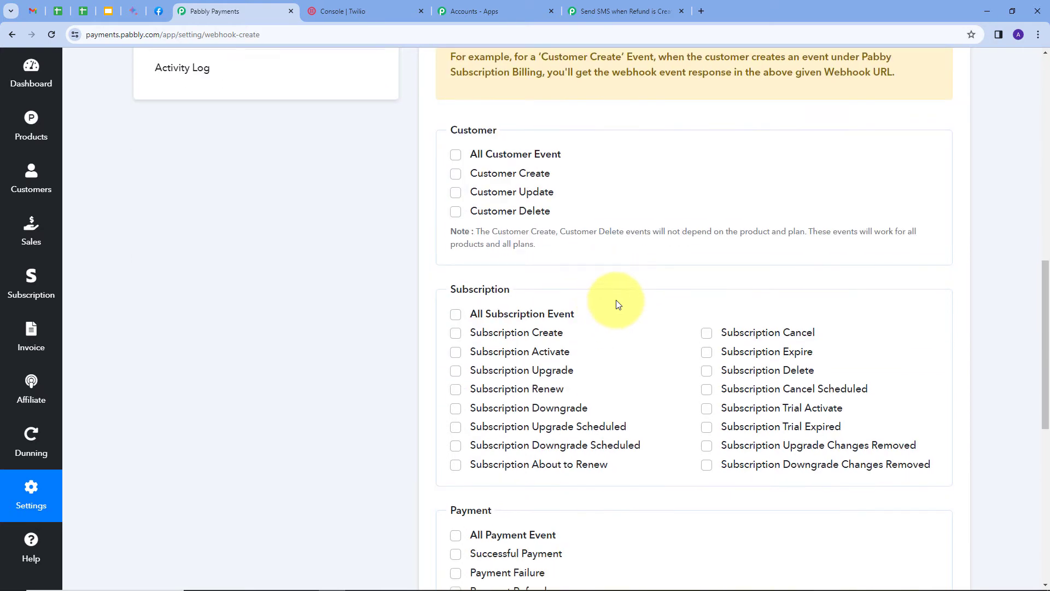
scroll(459, 336, "down", 3)
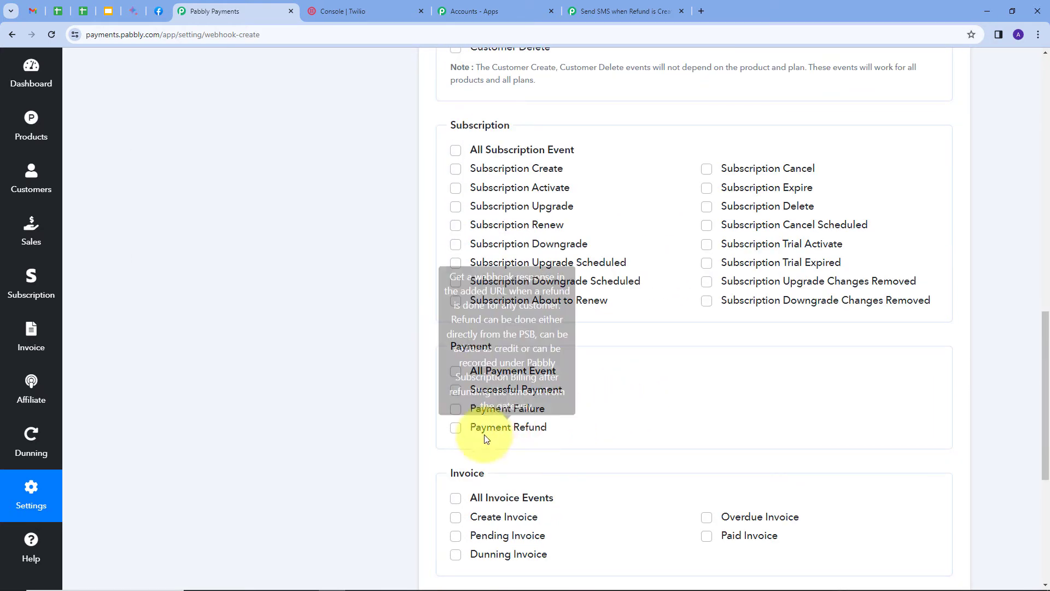
left_click(457, 432)
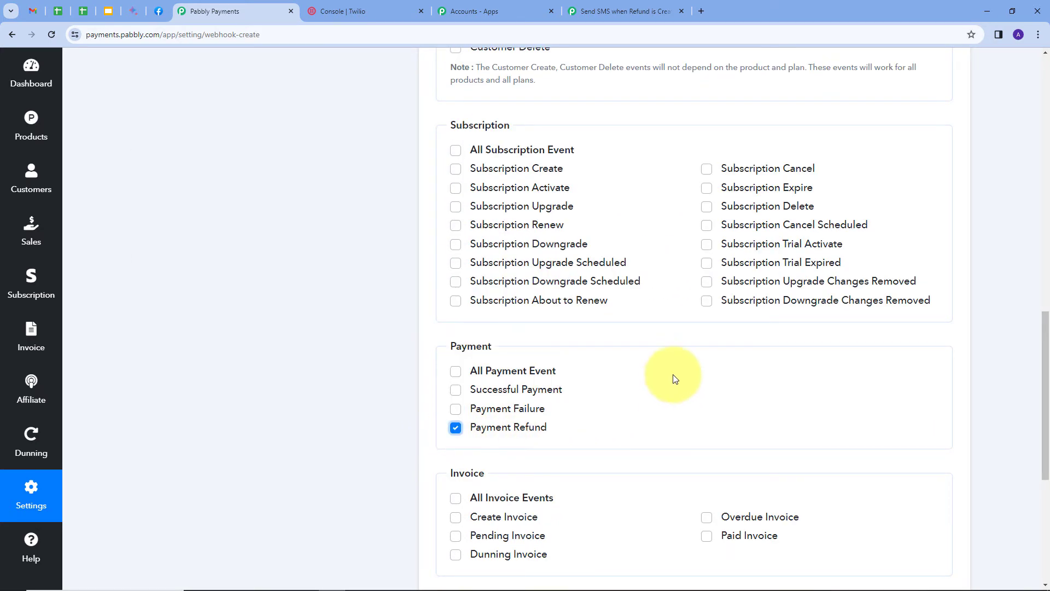
Step: Save the new webhook in the Pabbly Subscription Billing settings and close the confirmation
scroll(635, 352, "down", 4)
scroll(635, 353, "down", 2)
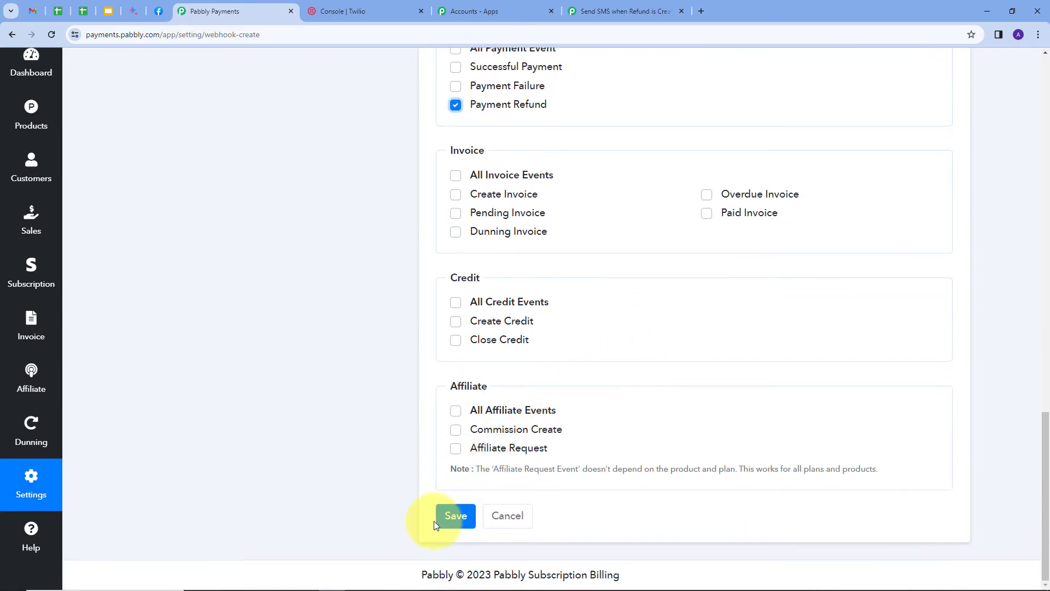
left_click(454, 515)
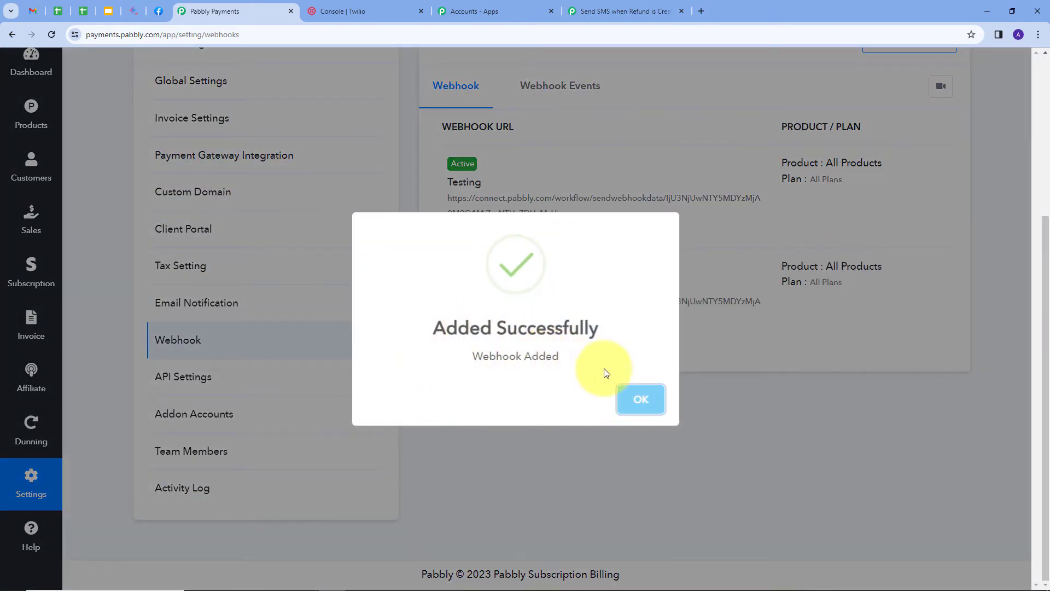
left_click(640, 404)
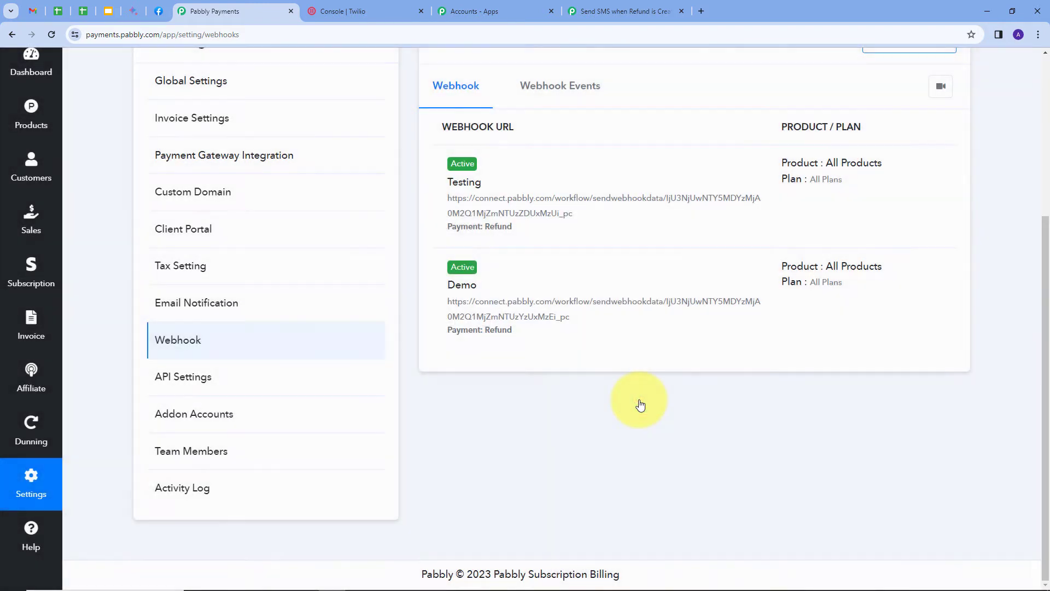
scroll(637, 403, "up", 1)
Step: Switch to the Pabbly Connect workflow and start re-capturing the trigger's webhook response
left_click(613, 11)
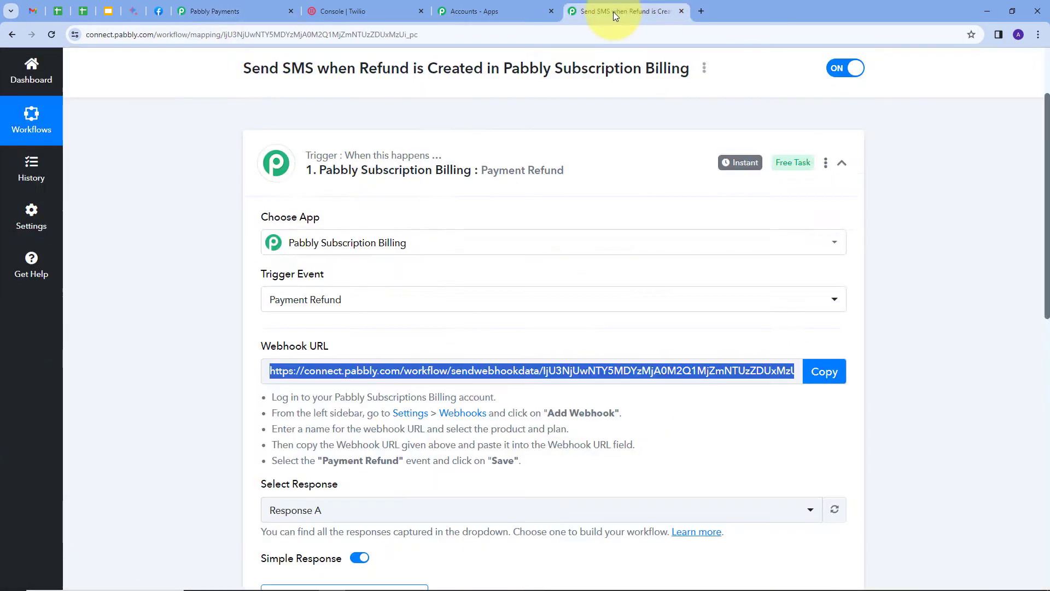
scroll(507, 225, "down", 6)
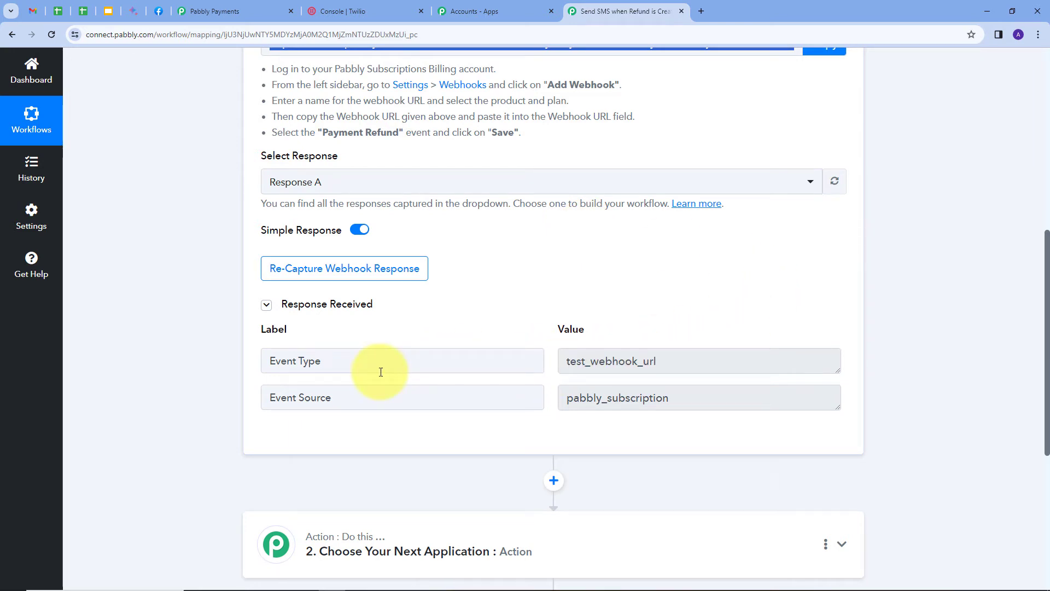
left_click(321, 270)
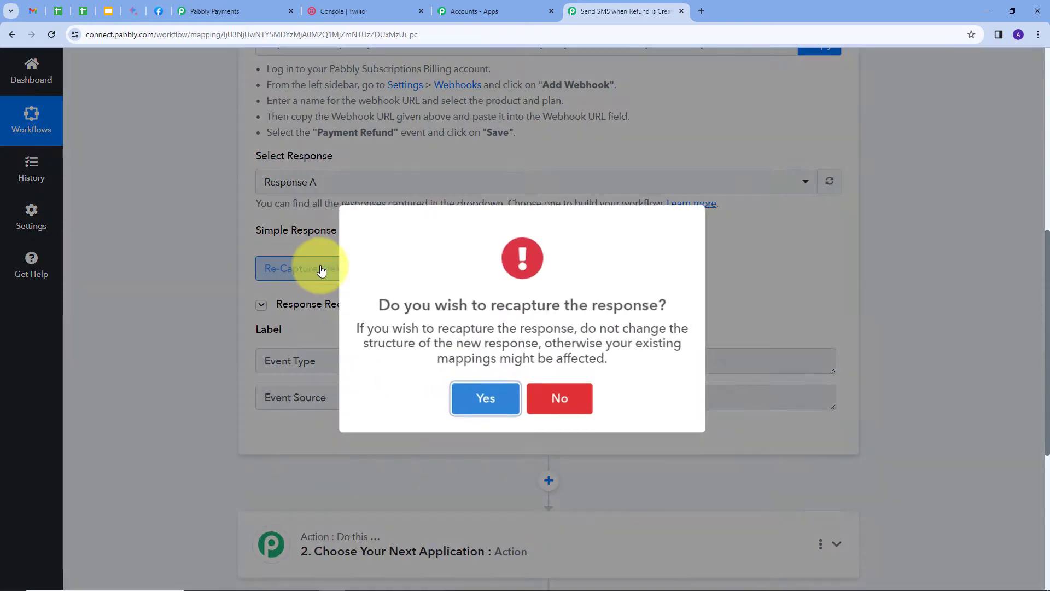
left_click(486, 397)
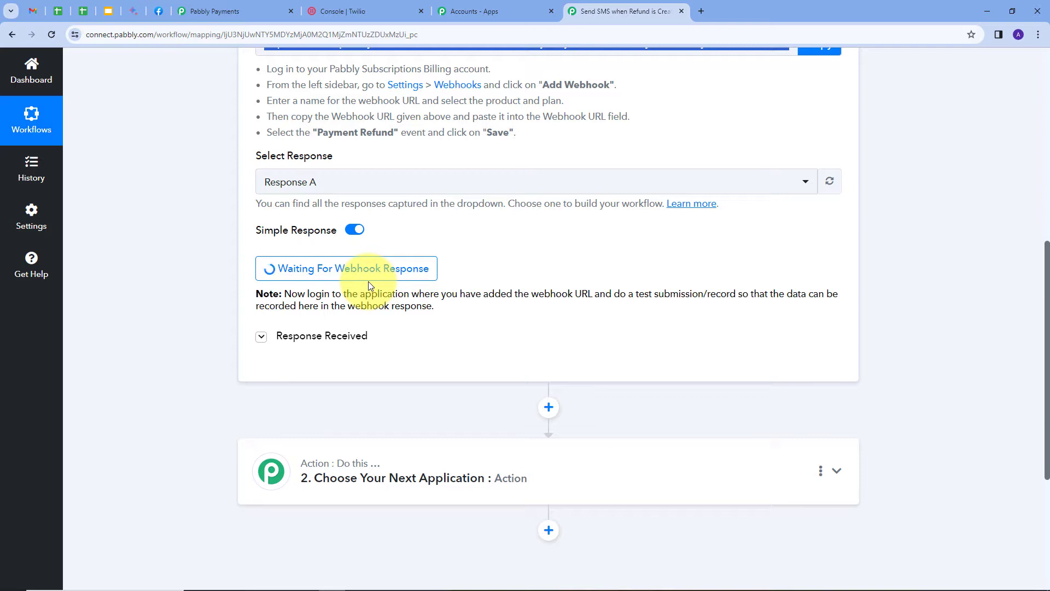
Step: Switch to Pabbly Subscription Billing and open the sales details of the successful PHP Course sale from Dec 16, 2023 06:23 AM
left_click(241, 11)
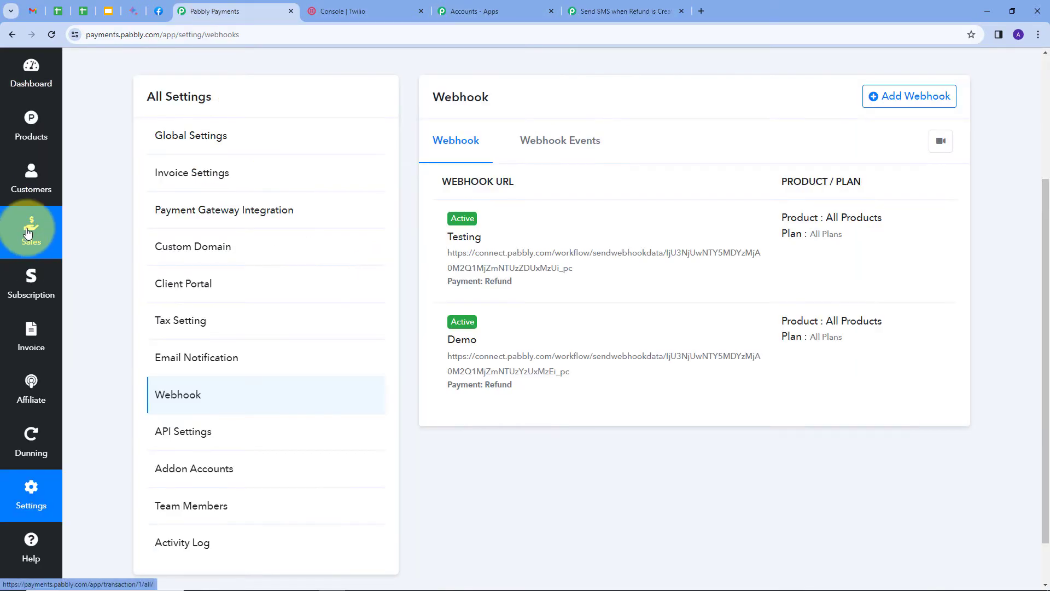
left_click(28, 233)
scroll(389, 208, "down", 5)
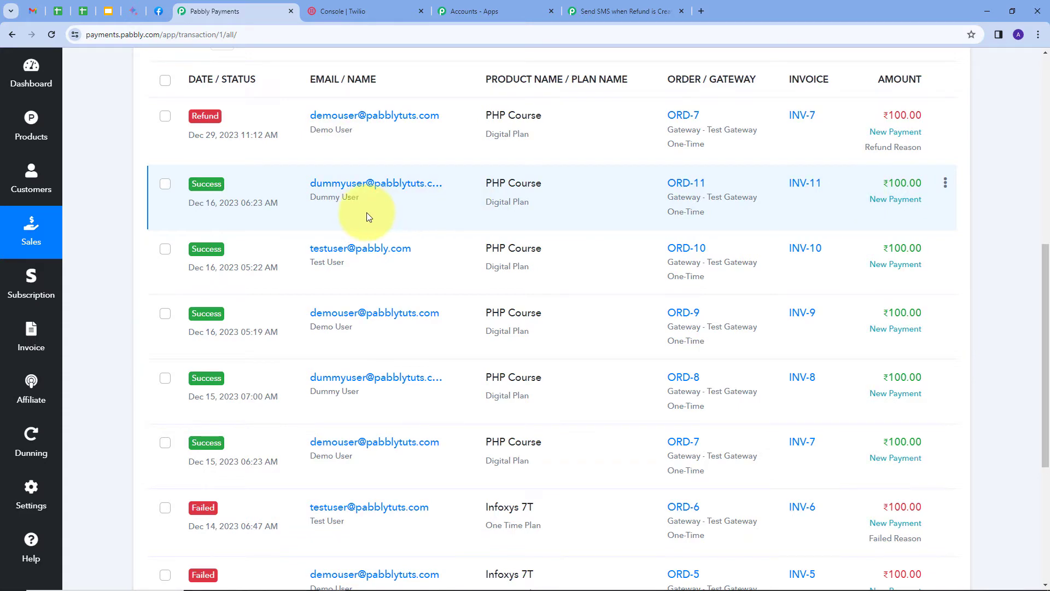
left_click(365, 190)
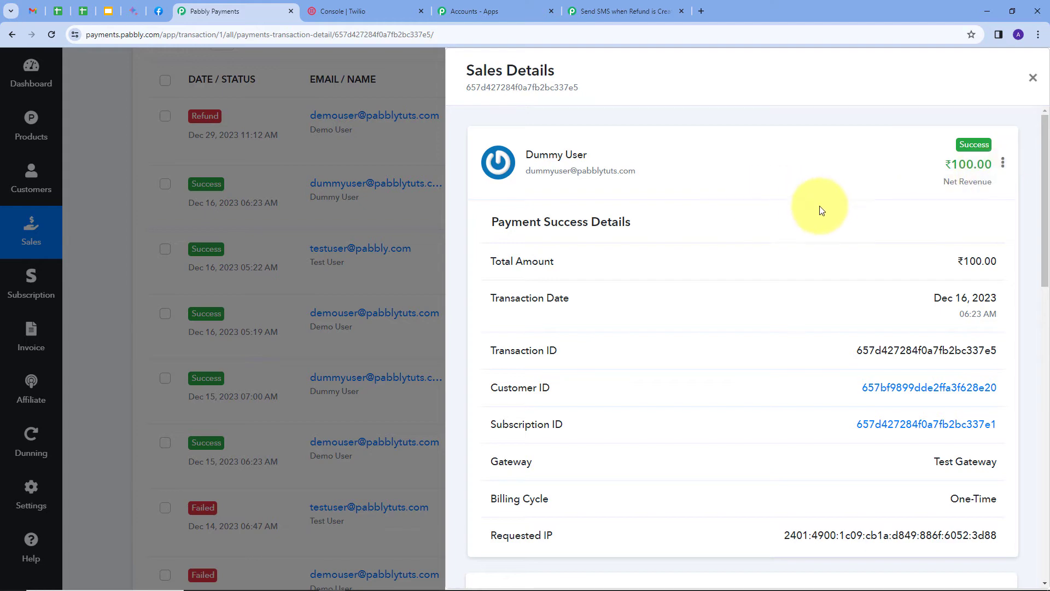
scroll(593, 211, "down", 1)
scroll(722, 216, "down", 6)
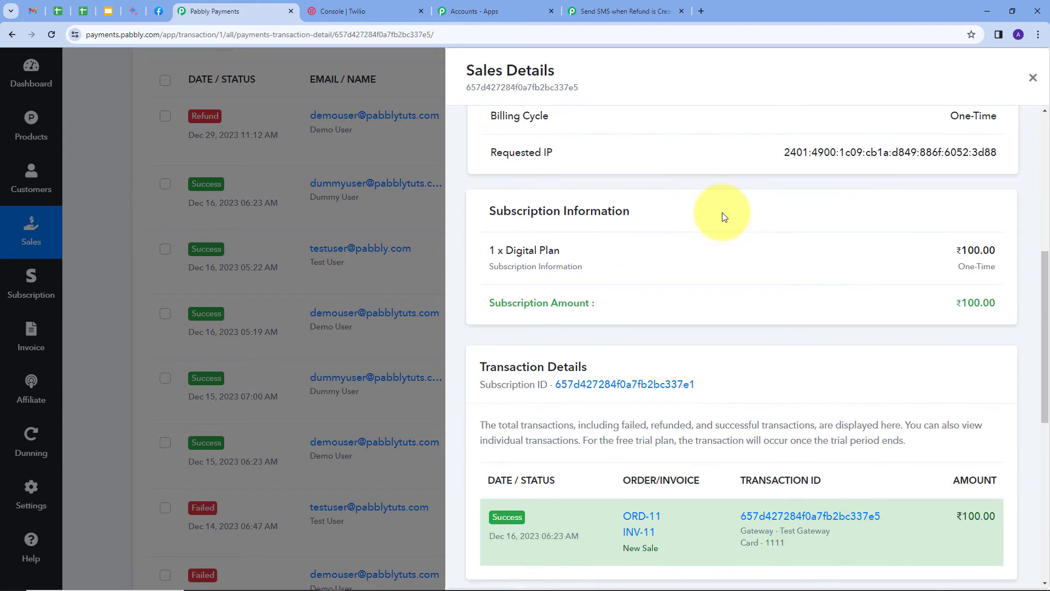
scroll(724, 216, "up", 6)
mouse_move(957, 208)
left_mouse_down()
mouse_move(985, 209)
mouse_move(940, 206)
left_mouse_up()
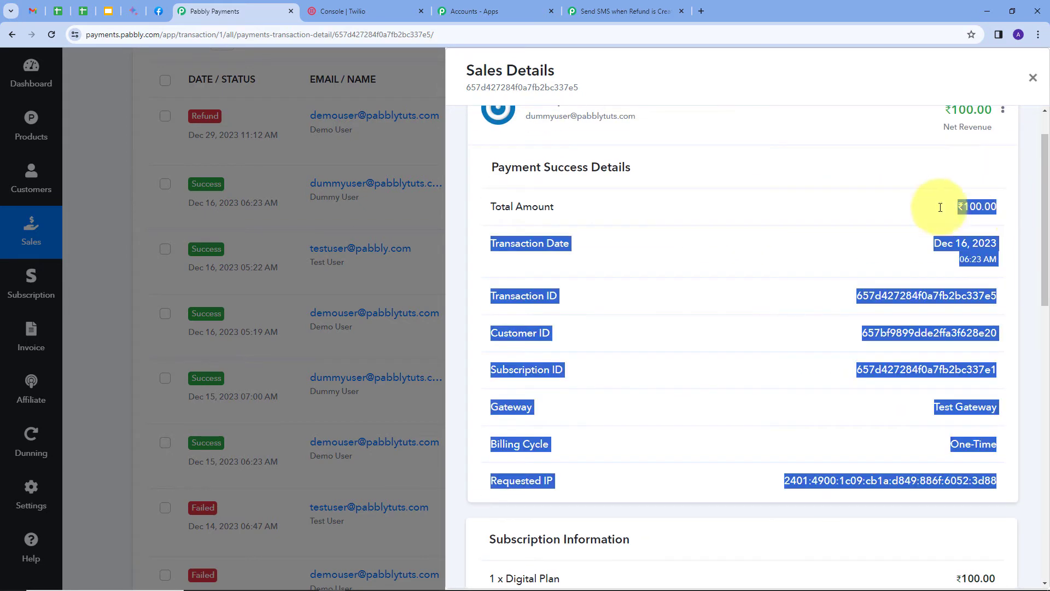
left_click(852, 196)
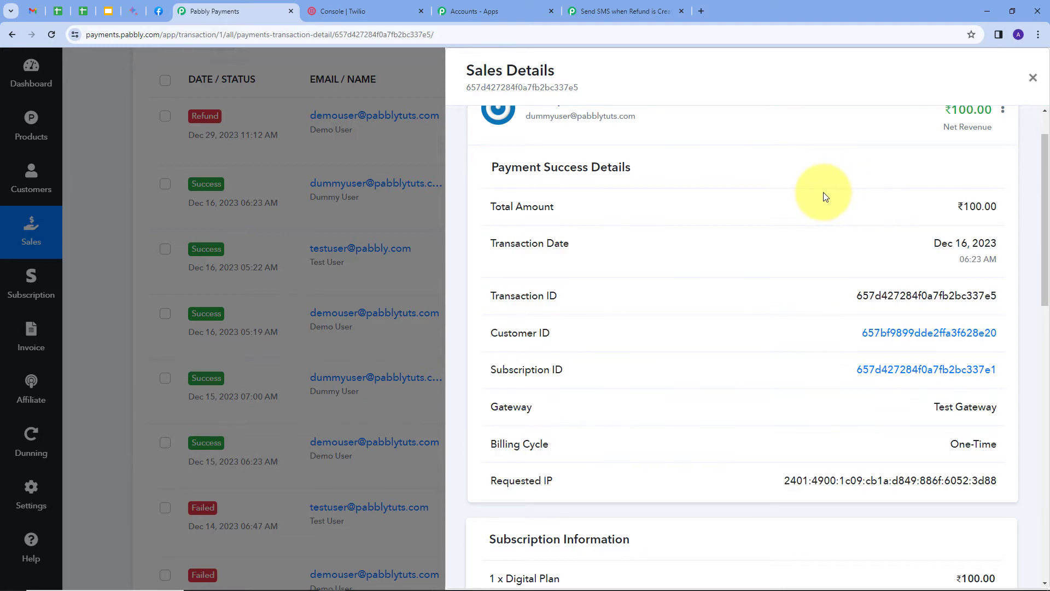
scroll(929, 183, "up", 1)
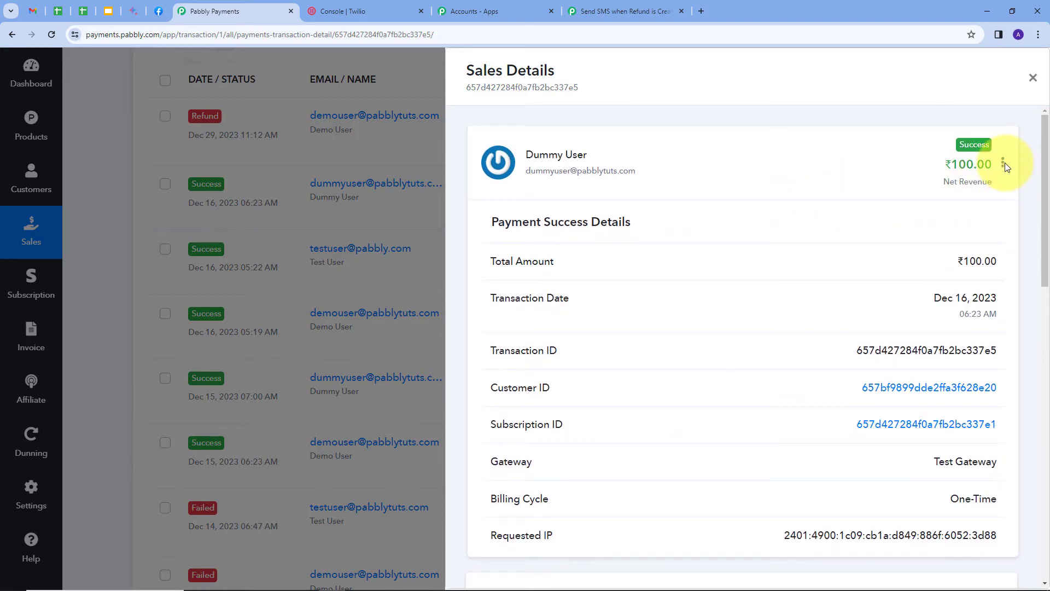
Step: Refund ₹100 for this sale directly to the payment gateway with the description "Requested by user" and close the sales details
left_click(1003, 164)
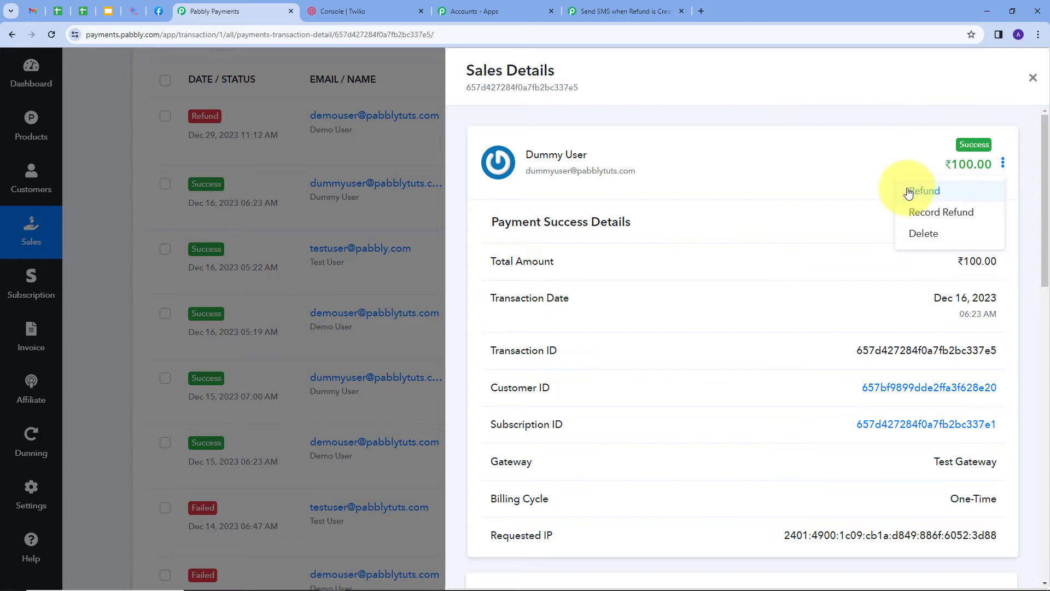
left_click(937, 196)
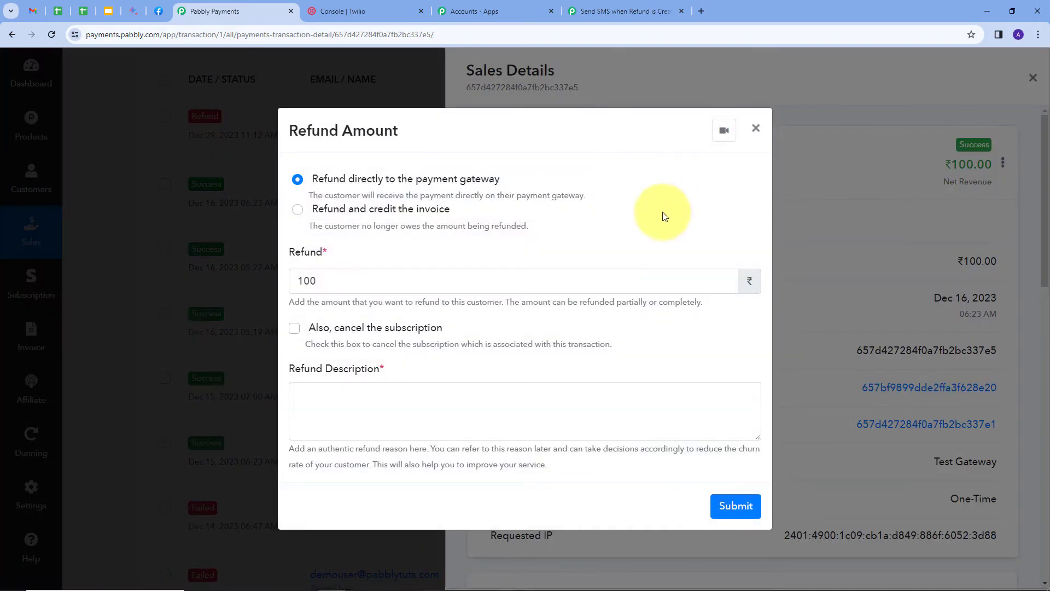
left_click(326, 396)
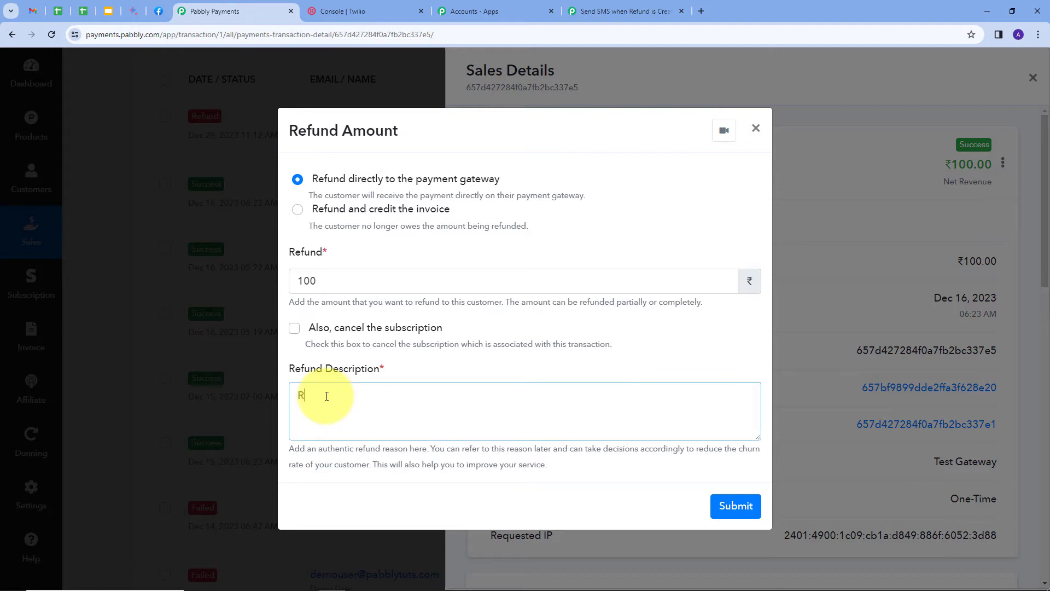
type("Requested by user")
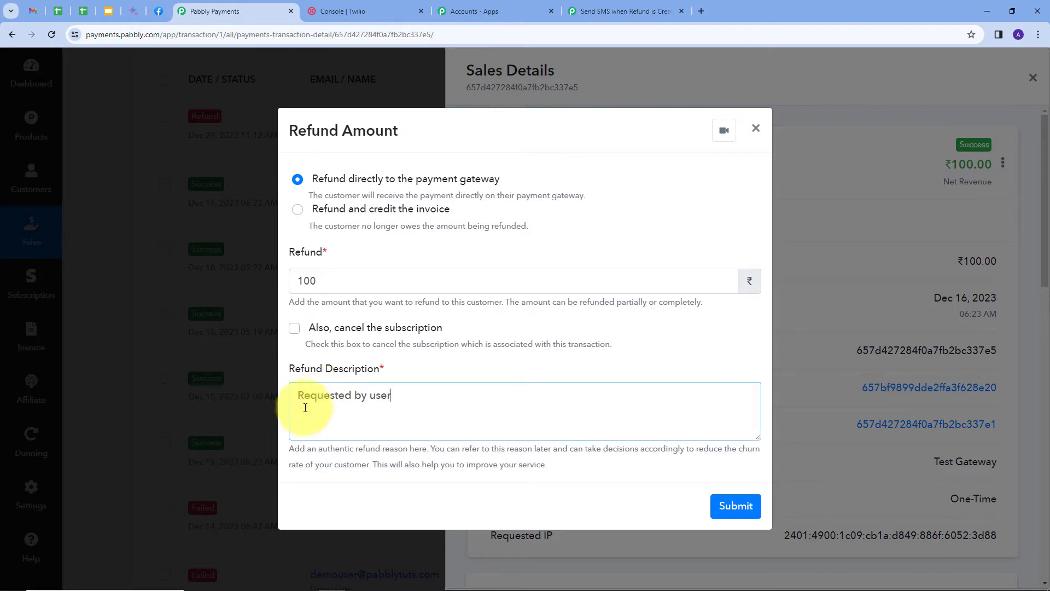
left_click(736, 506)
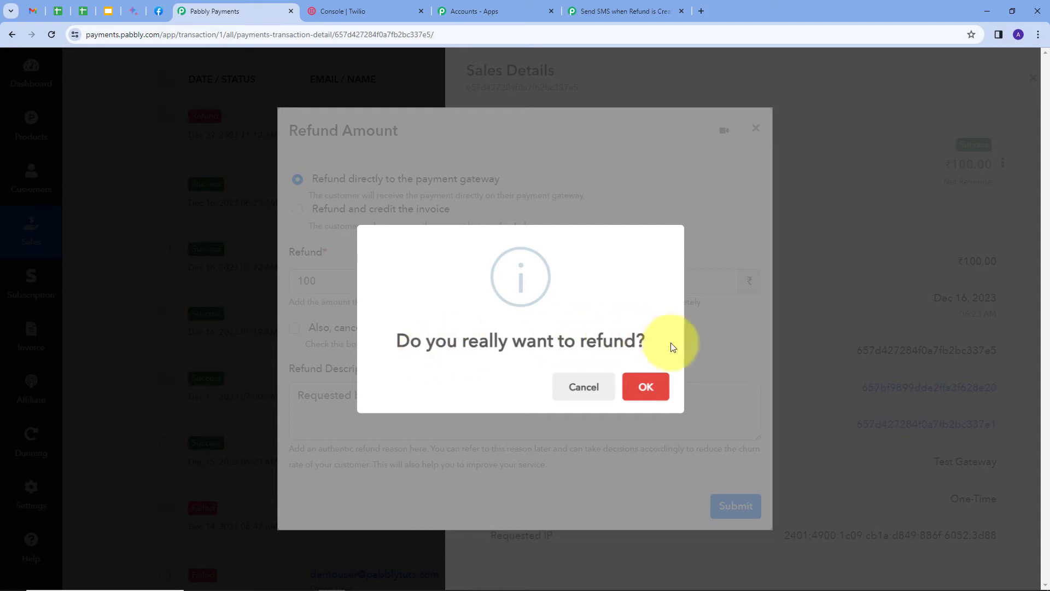
left_click(643, 387)
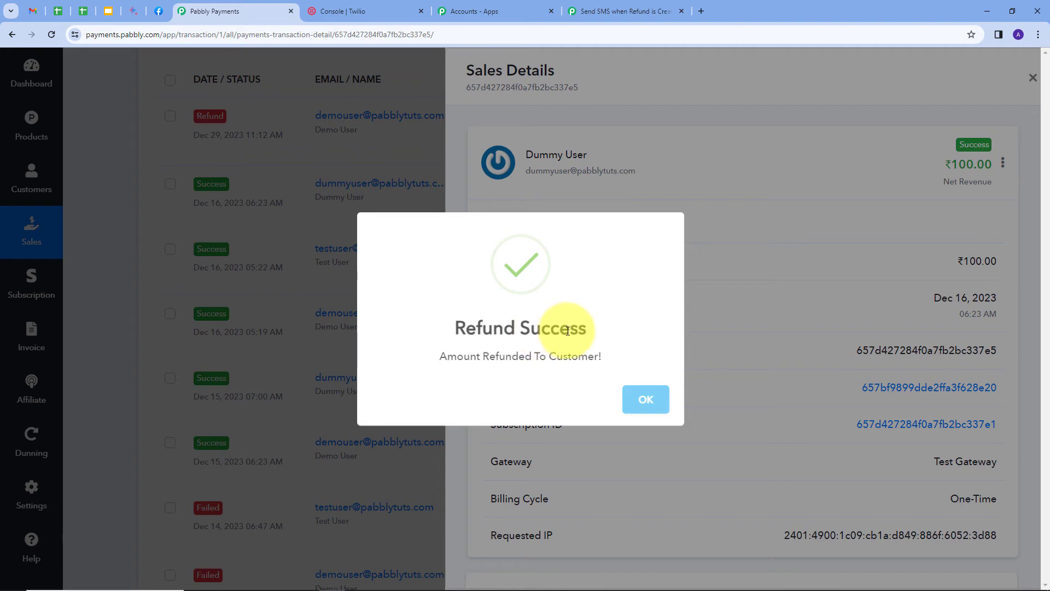
left_click(645, 401)
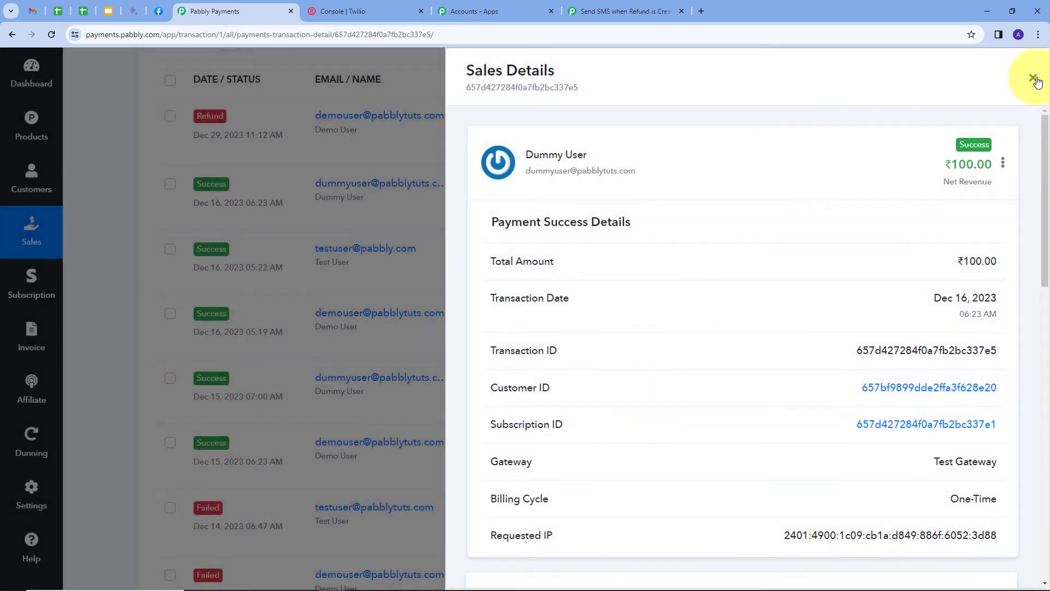
left_click(1032, 77)
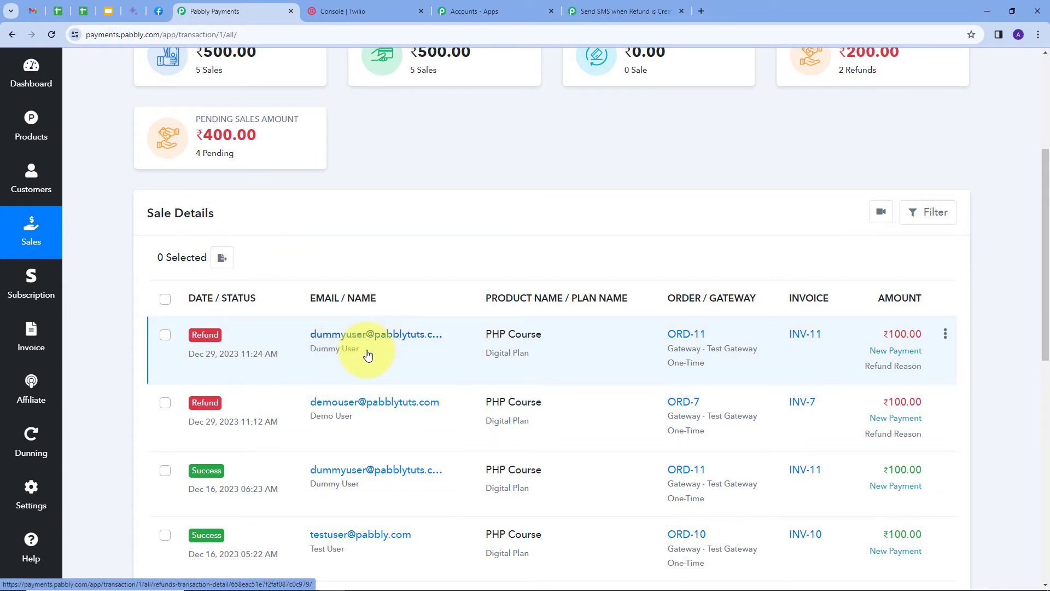
Step: Switch to the Pabbly Connect workflow and check the received response's data type, transaction state, product name and refund description
left_click(593, 12)
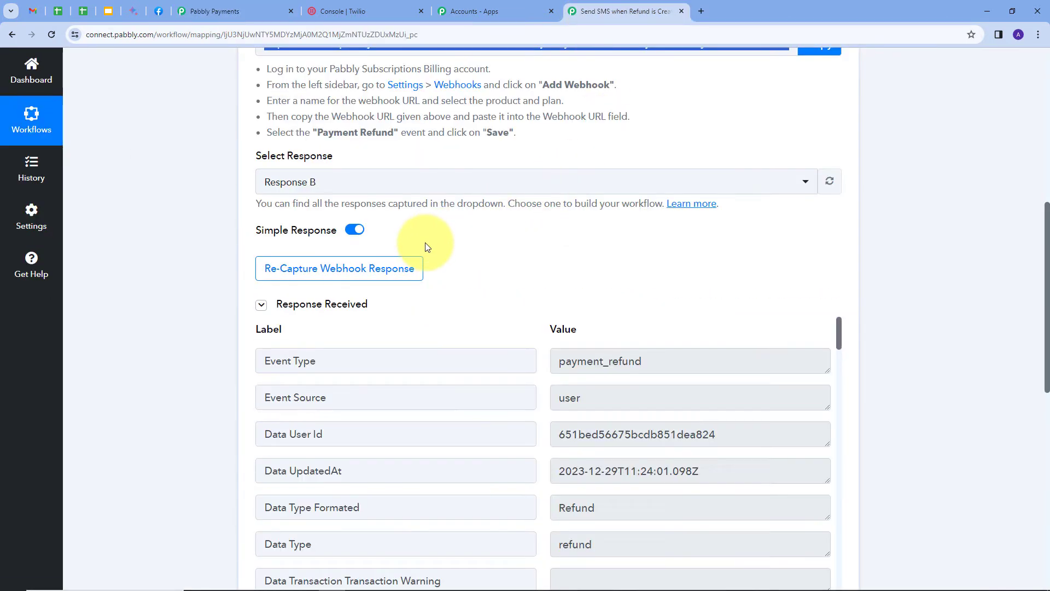
scroll(922, 248, "down", 3)
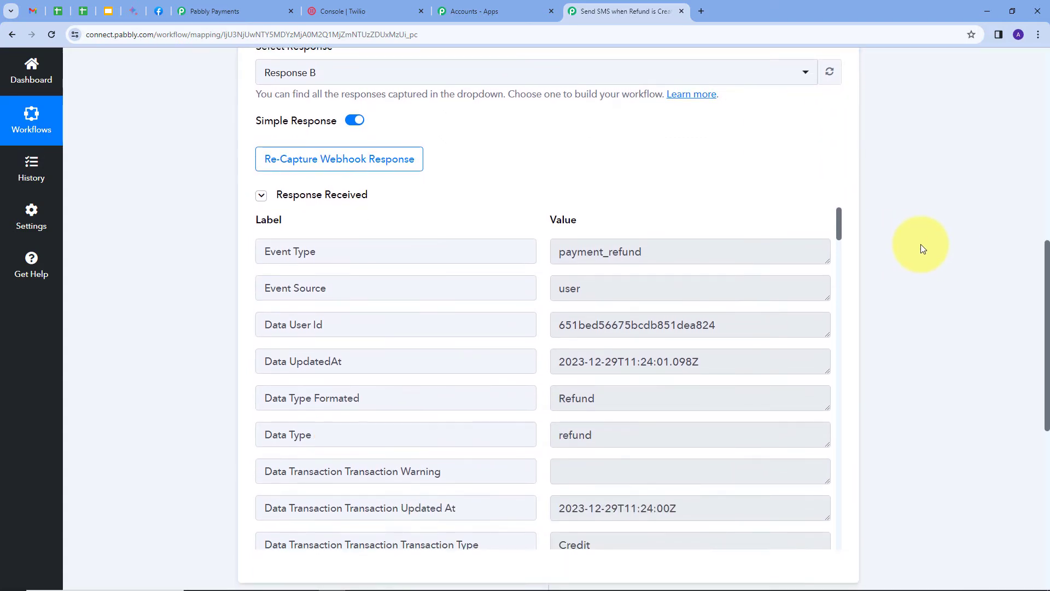
left_click_drag(656, 197, 466, 261)
scroll(375, 262, "down", 2)
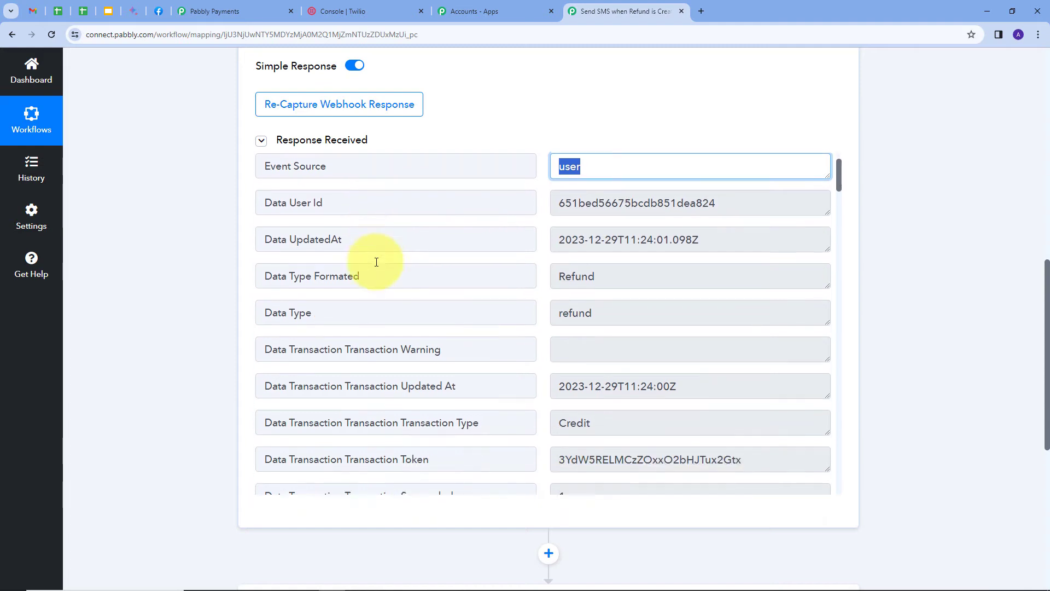
left_click_drag(602, 324, 498, 334)
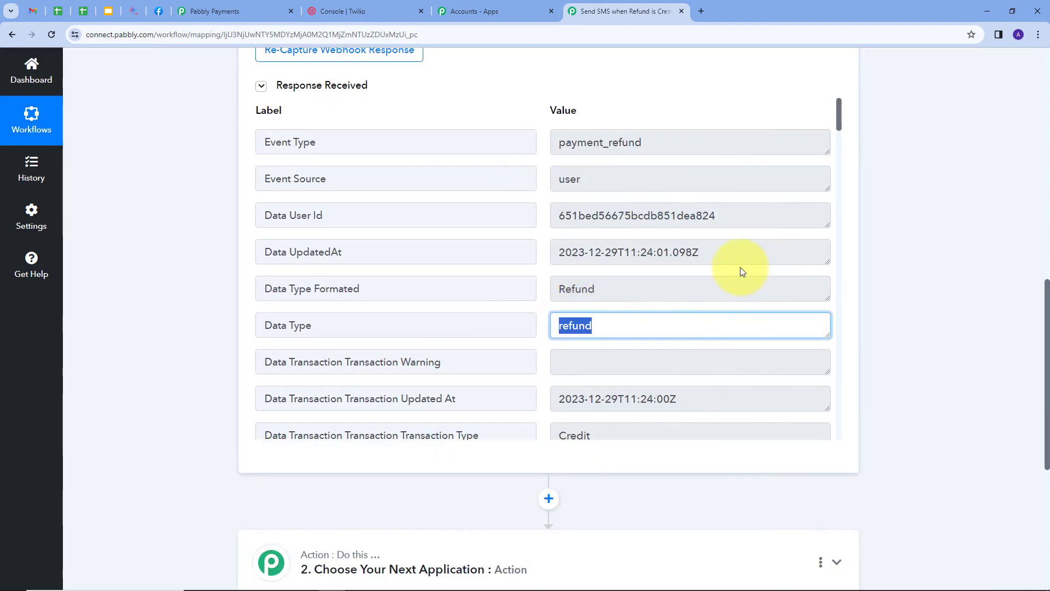
scroll(649, 253, "down", 6)
double_click(649, 254)
scroll(701, 265, "down", 3)
scroll(626, 262, "up", 3)
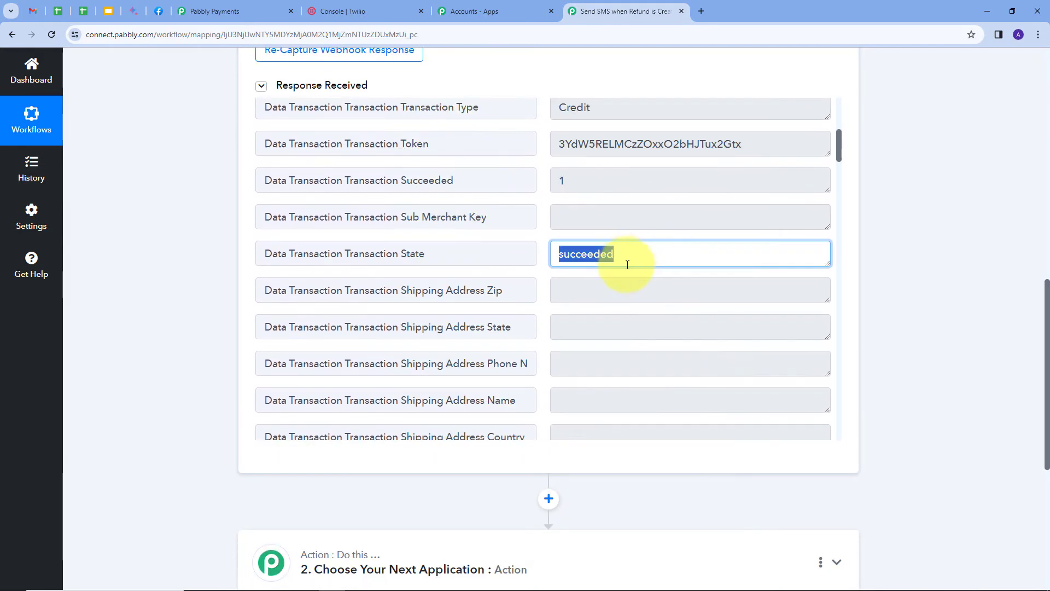
scroll(682, 265, "down", 5)
scroll(680, 267, "down", 5)
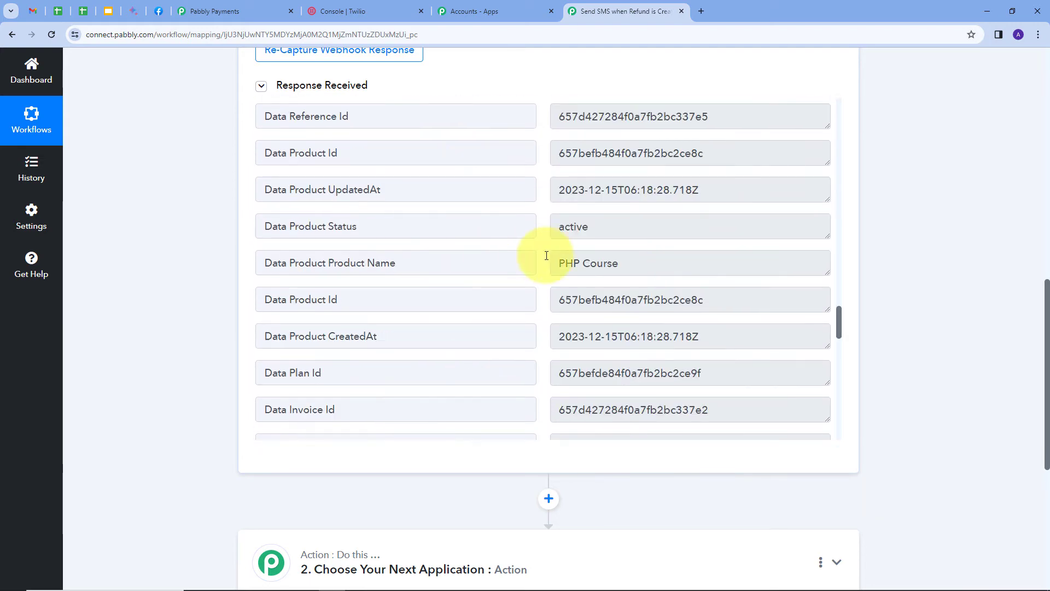
left_click_drag(626, 263, 536, 276)
scroll(621, 223, "down", 5)
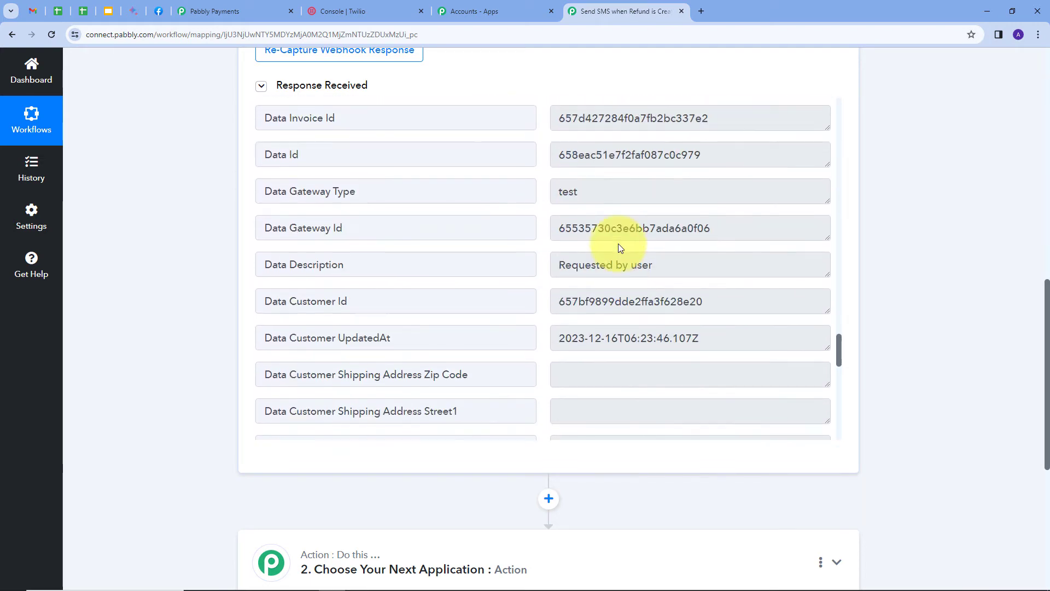
scroll(621, 223, "up", 1)
left_click_drag(679, 340, 613, 339)
left_click_drag(534, 360, 546, 349)
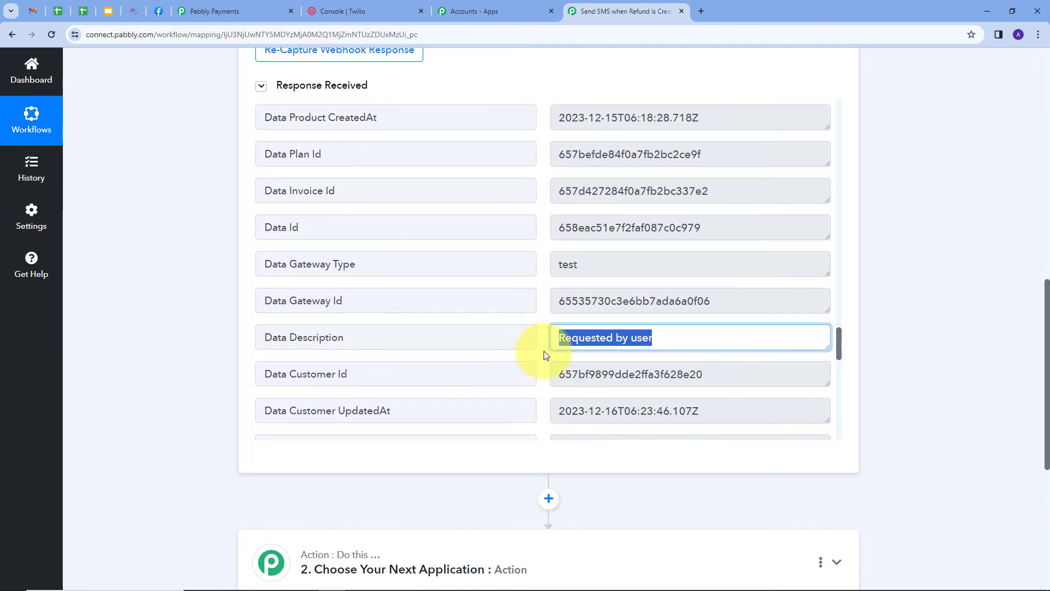
Step: Check the customer's first name, last name and phone number in the received webhook response
scroll(663, 330, "down", 6)
scroll(656, 301, "down", 3)
left_click(605, 284)
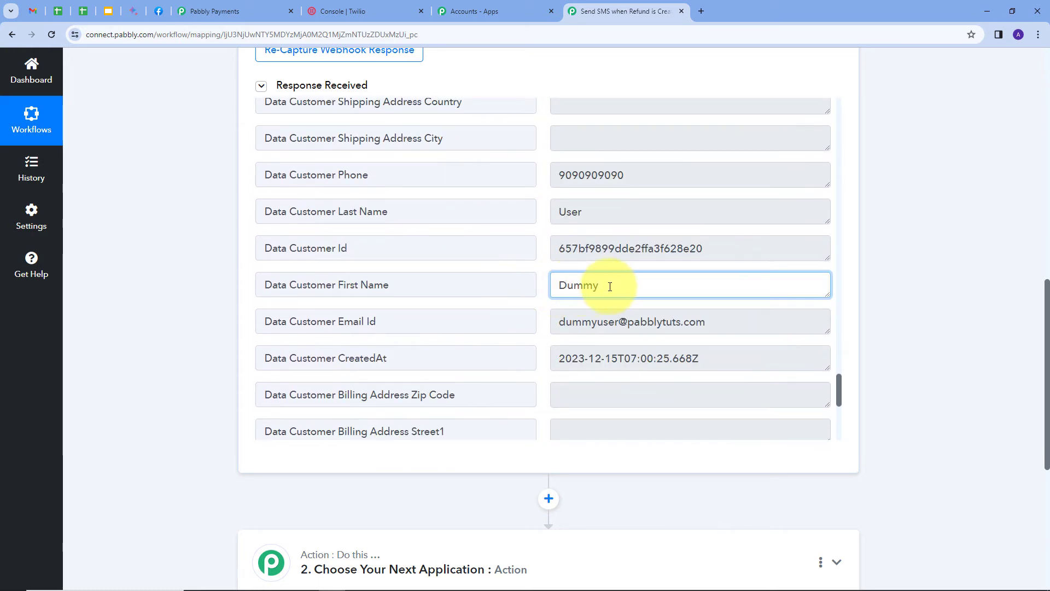
left_click_drag(604, 284, 547, 297)
left_click(604, 211)
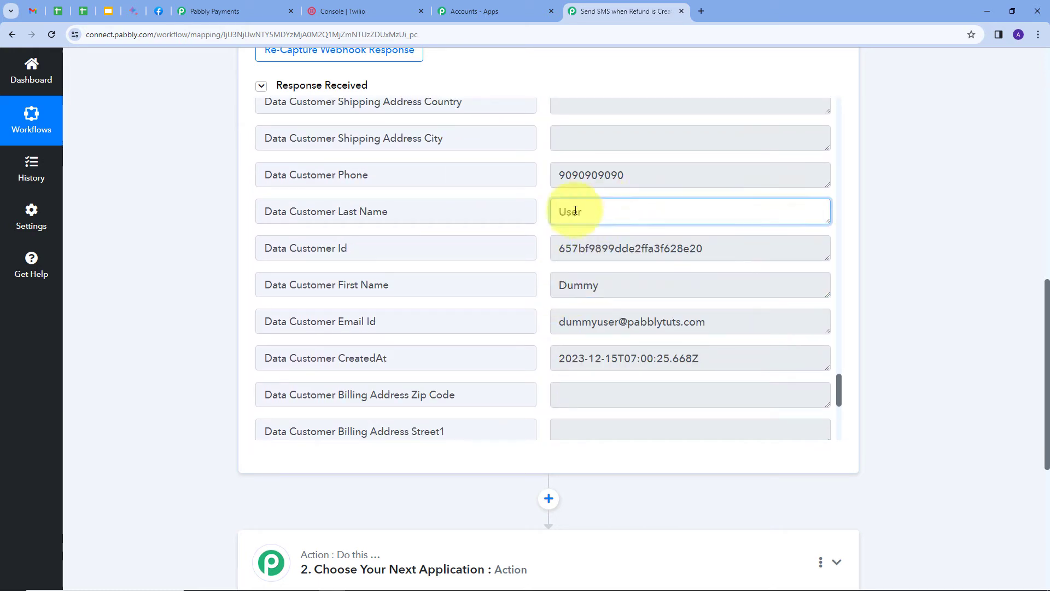
left_click_drag(574, 209, 545, 215)
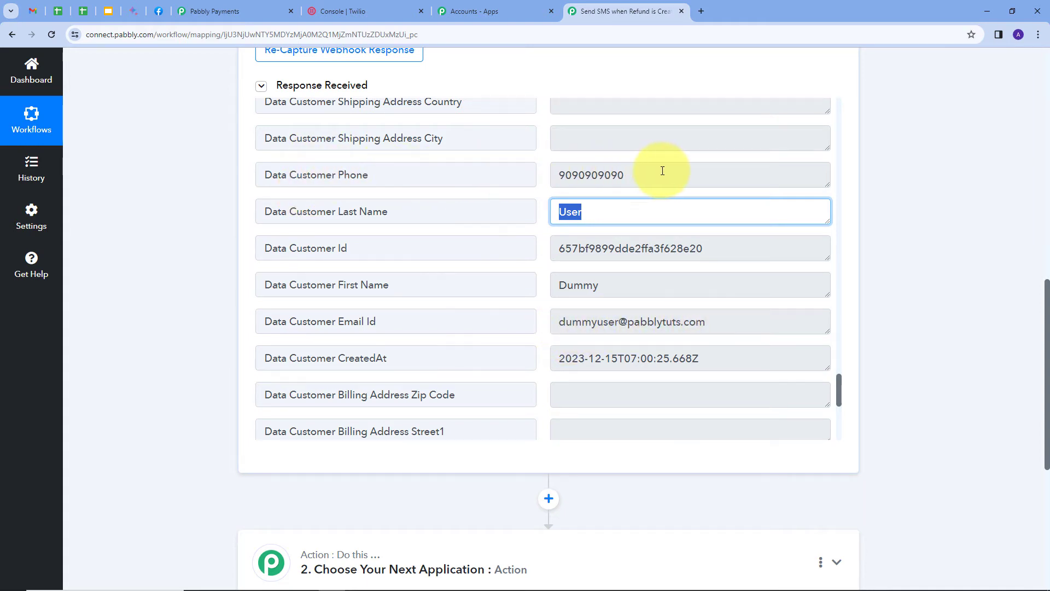
left_click_drag(662, 171, 527, 175)
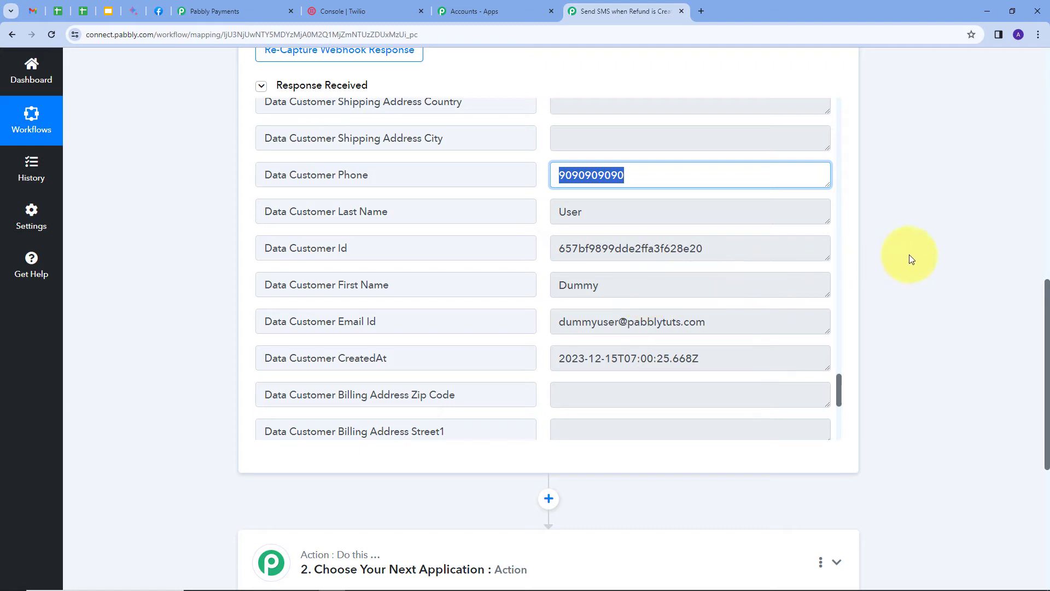
scroll(893, 265, "down", 4)
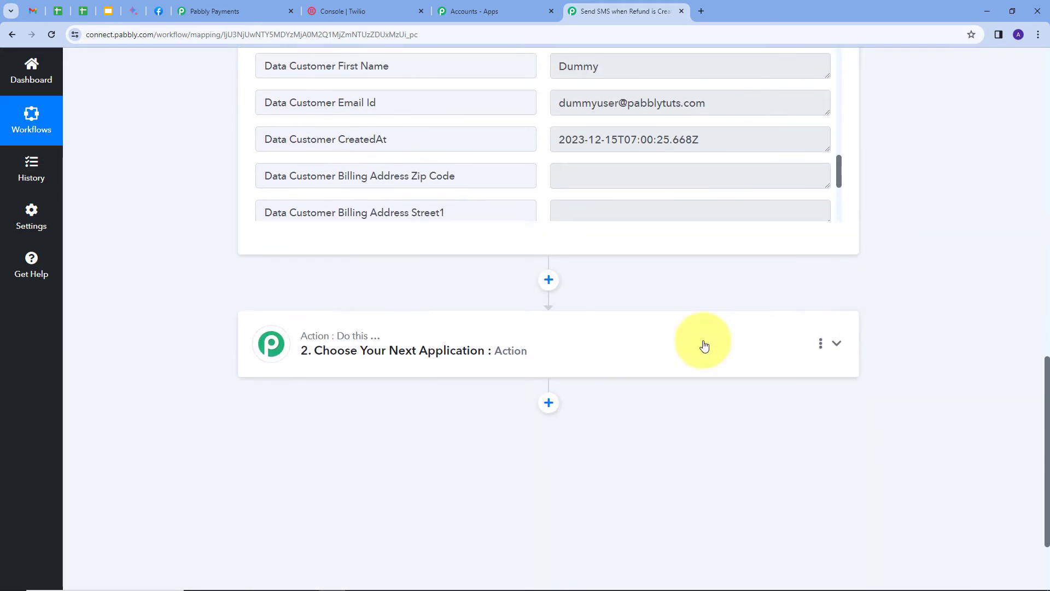
Step: Set the second workflow step's action app to Twilio with the action event Send SMS Message
left_click(732, 346)
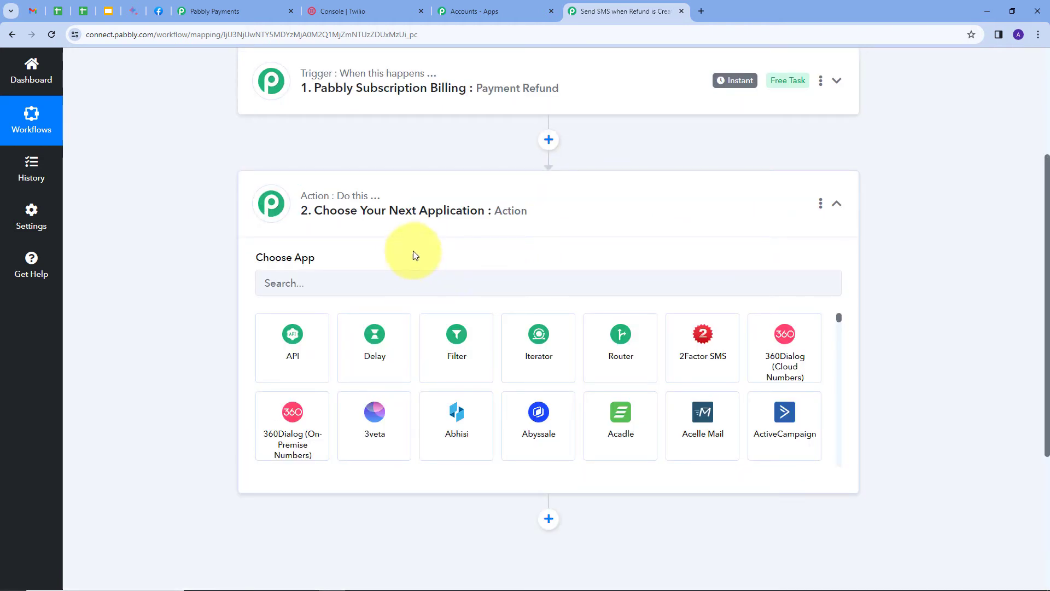
left_click(343, 282)
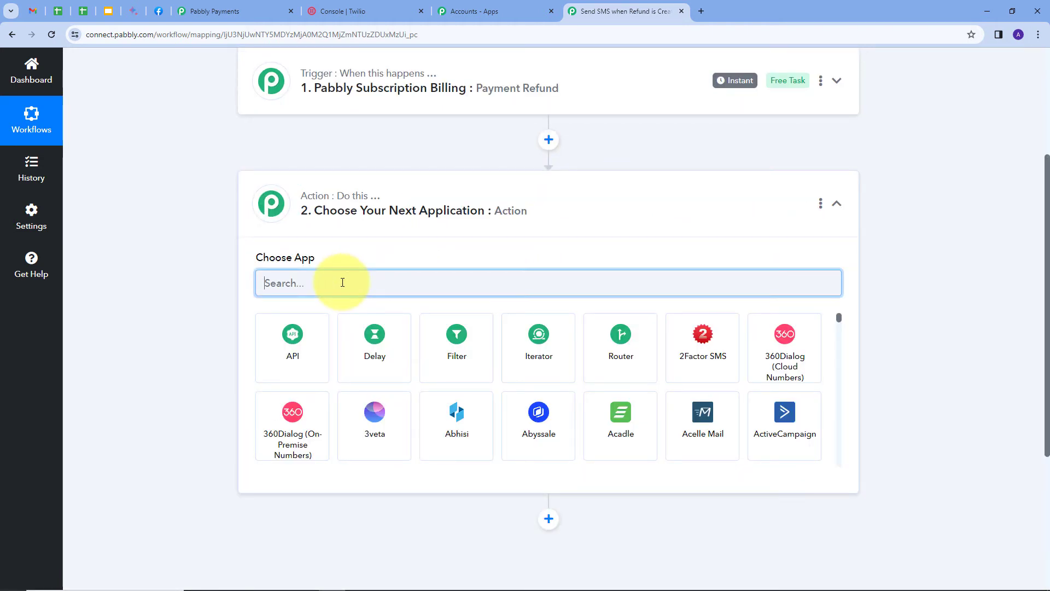
type("Twilio")
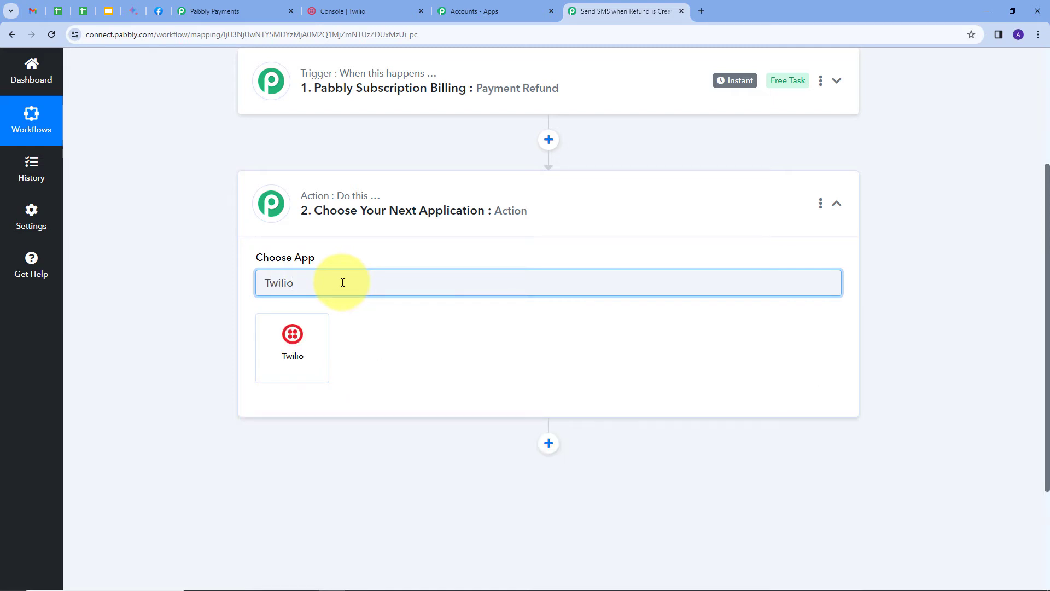
left_click(291, 341)
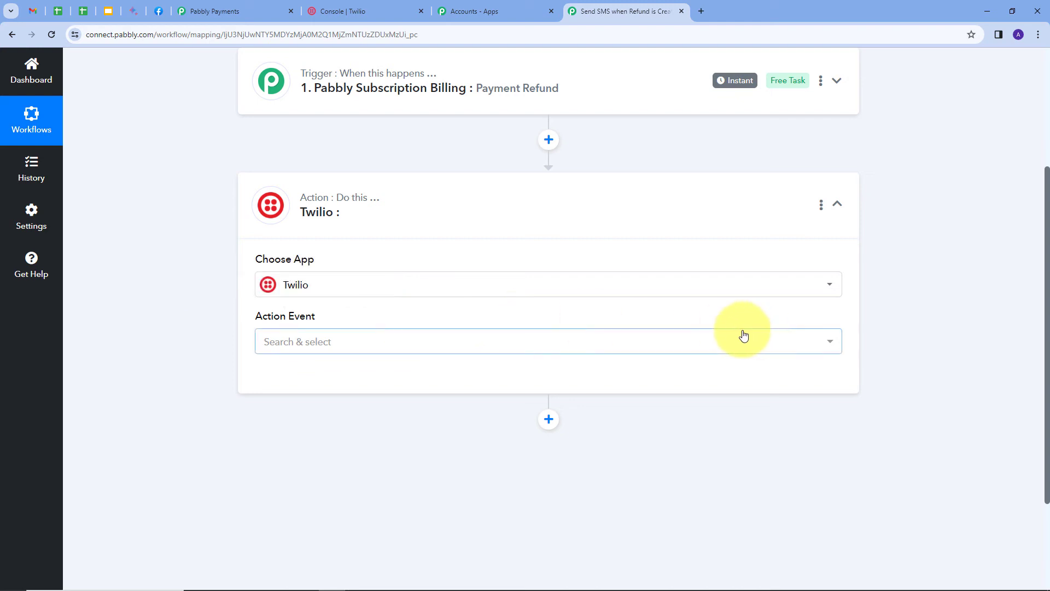
left_click(520, 343)
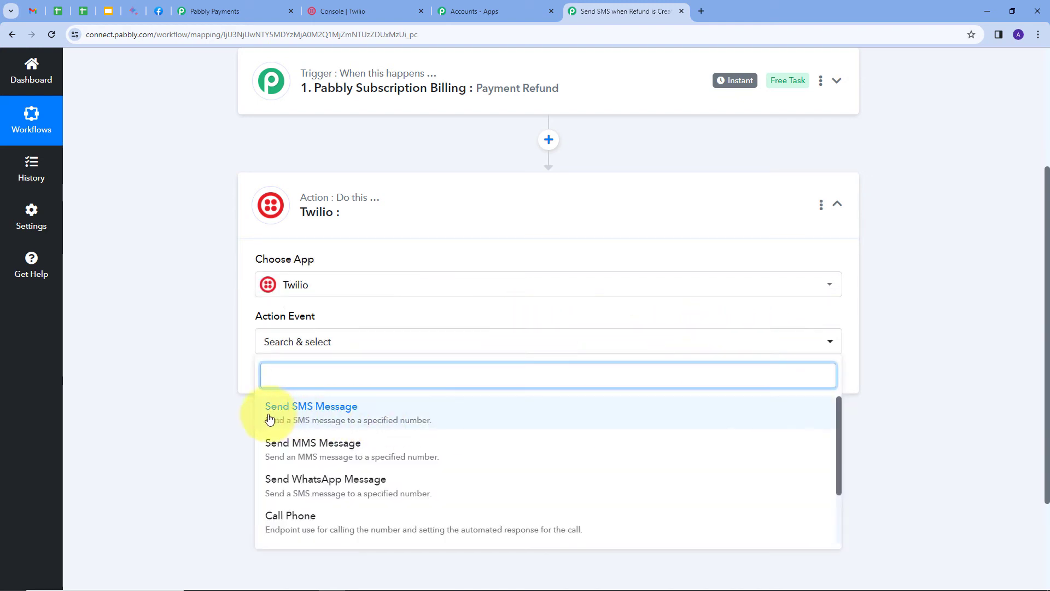
left_click(314, 419)
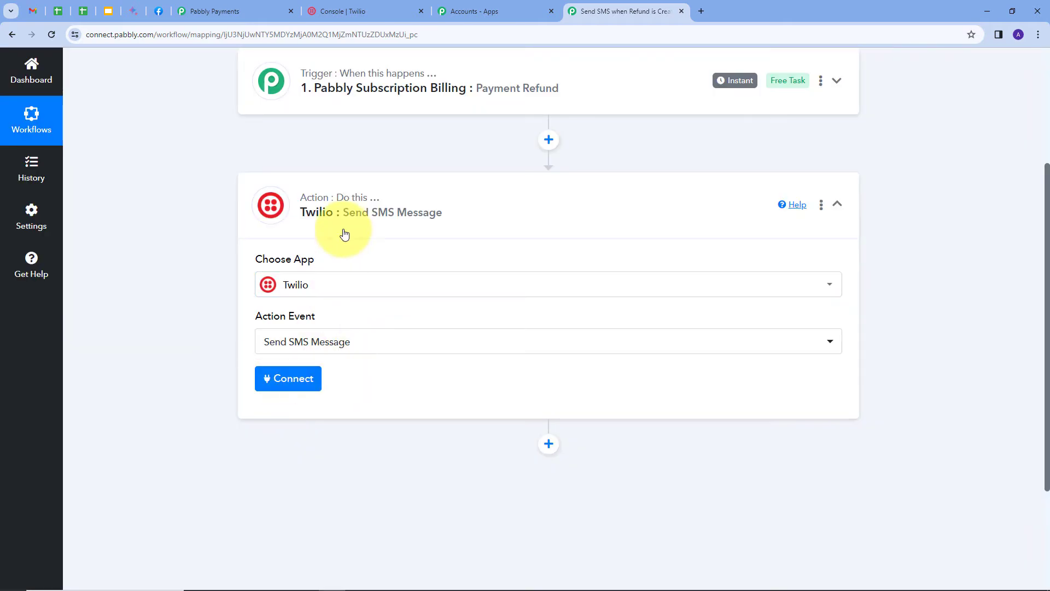
Step: Start connecting the Twilio account by adding a new connection instead of using the existing one
left_click(288, 385)
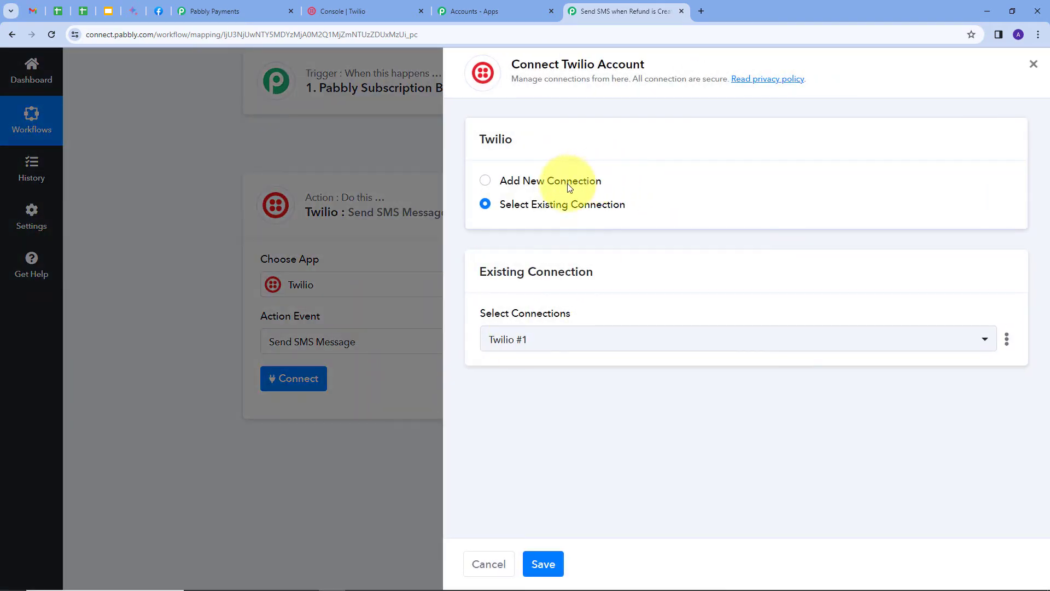
left_click(535, 184)
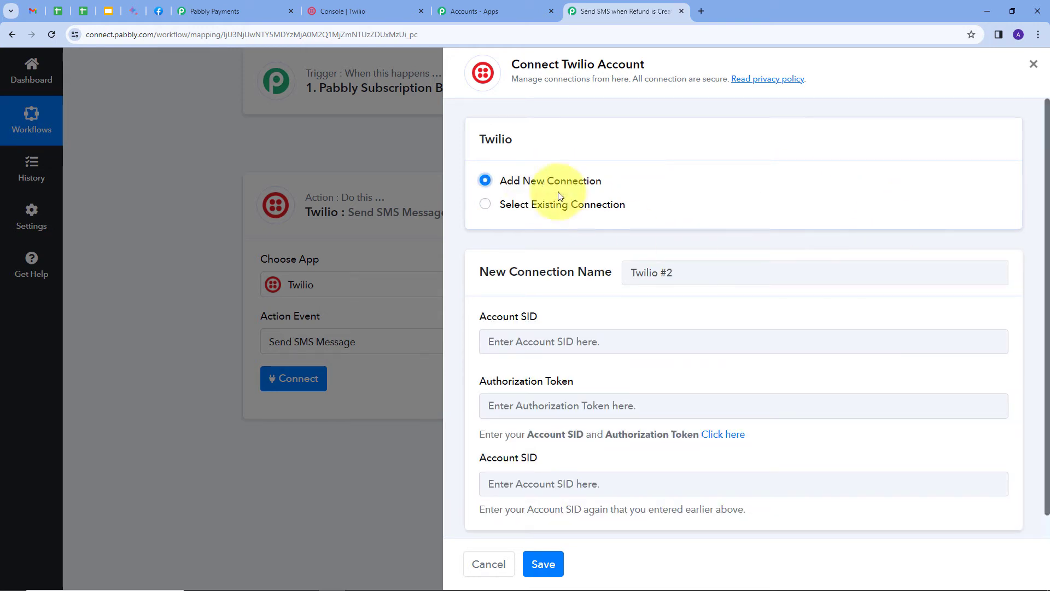
scroll(692, 155, "down", 1)
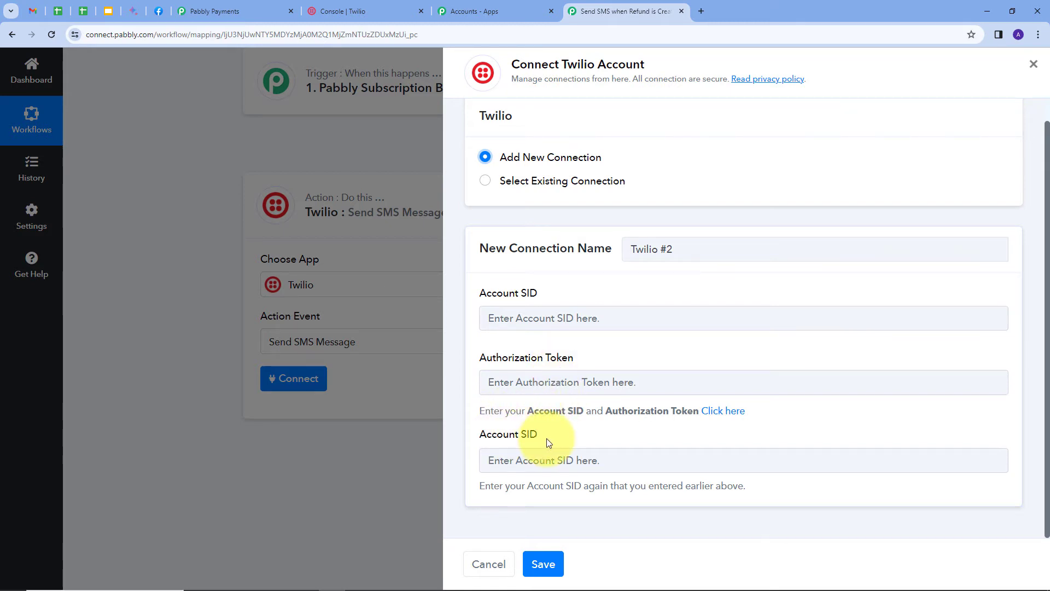
Step: Copy the Account SID from the Twilio console and paste it into both Account SID fields of the new Pabbly Connect connection
left_click(351, 12)
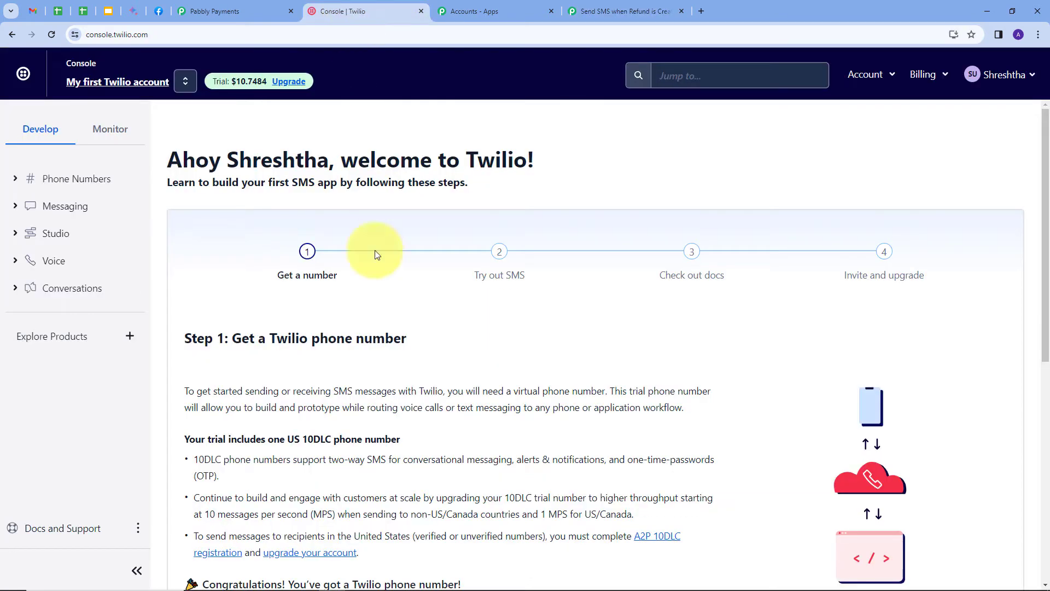
scroll(493, 317, "down", 7)
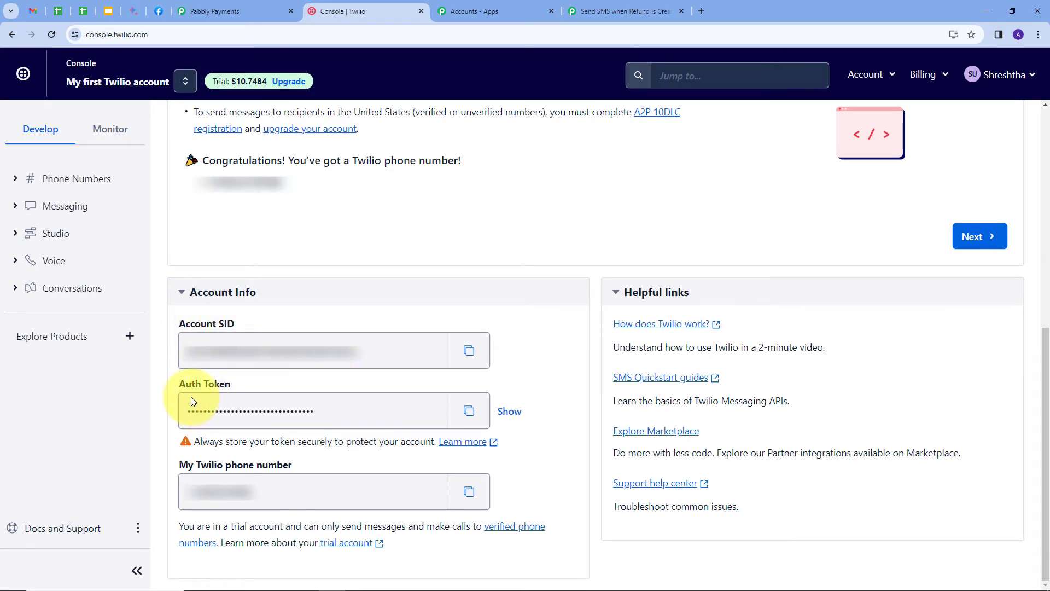
left_click(468, 351)
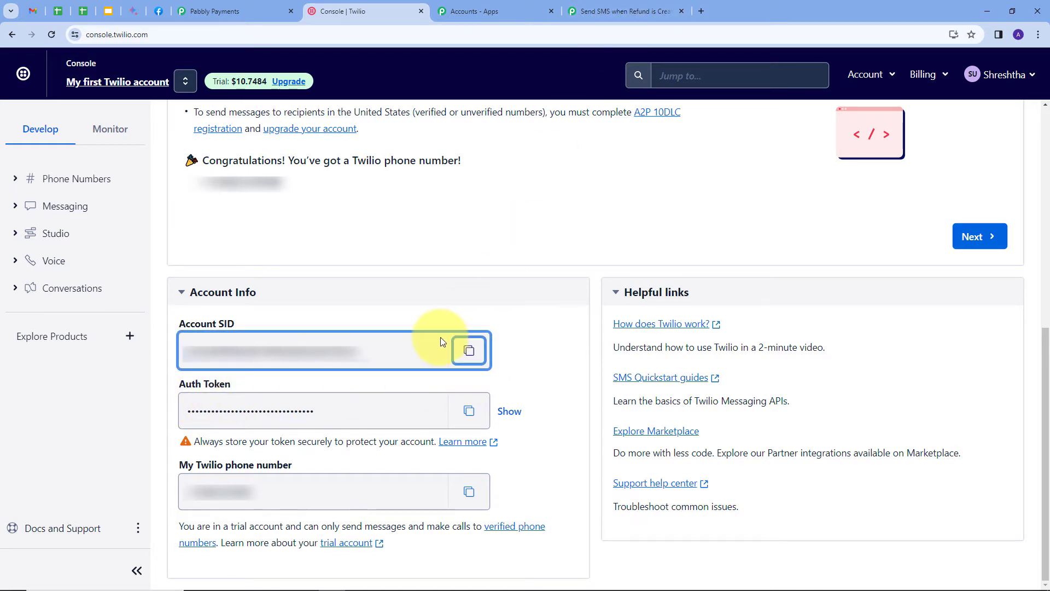
left_click(613, 8)
left_click(529, 320)
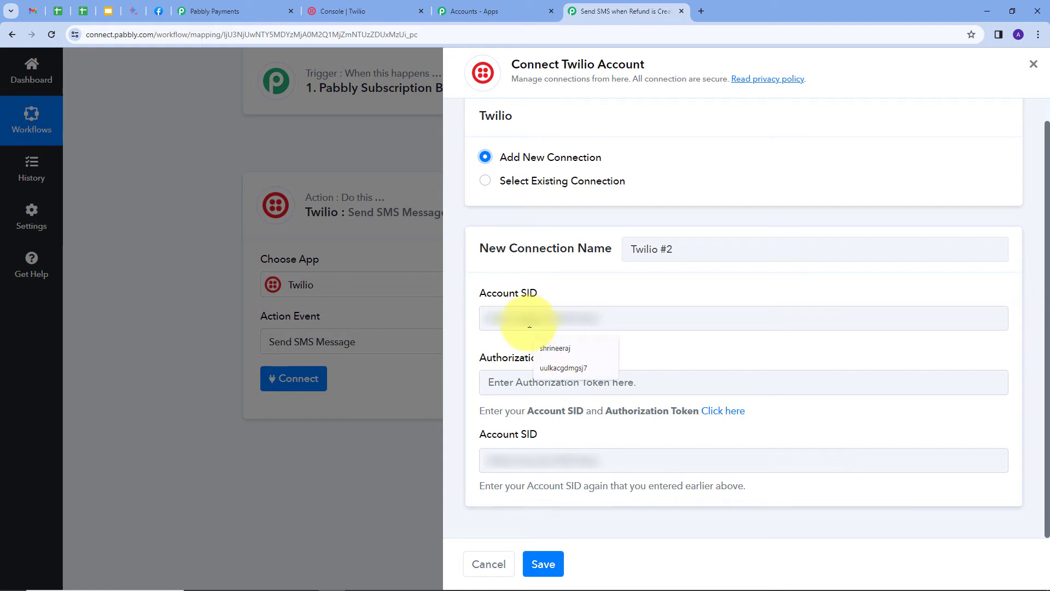
key("ctrl+v")
key("ctrl+v")
left_click(563, 275)
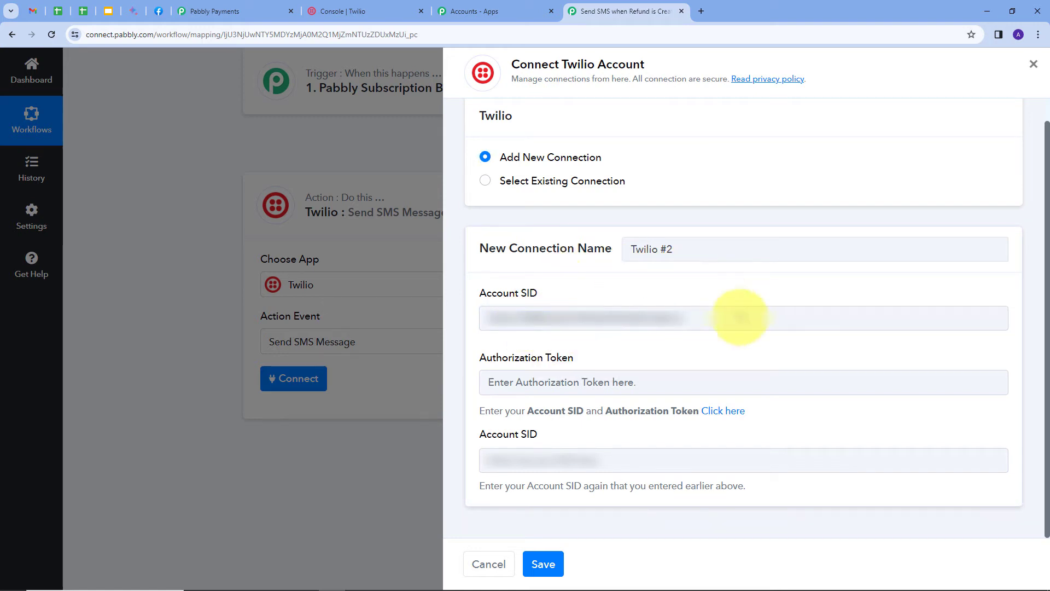
left_click(514, 460)
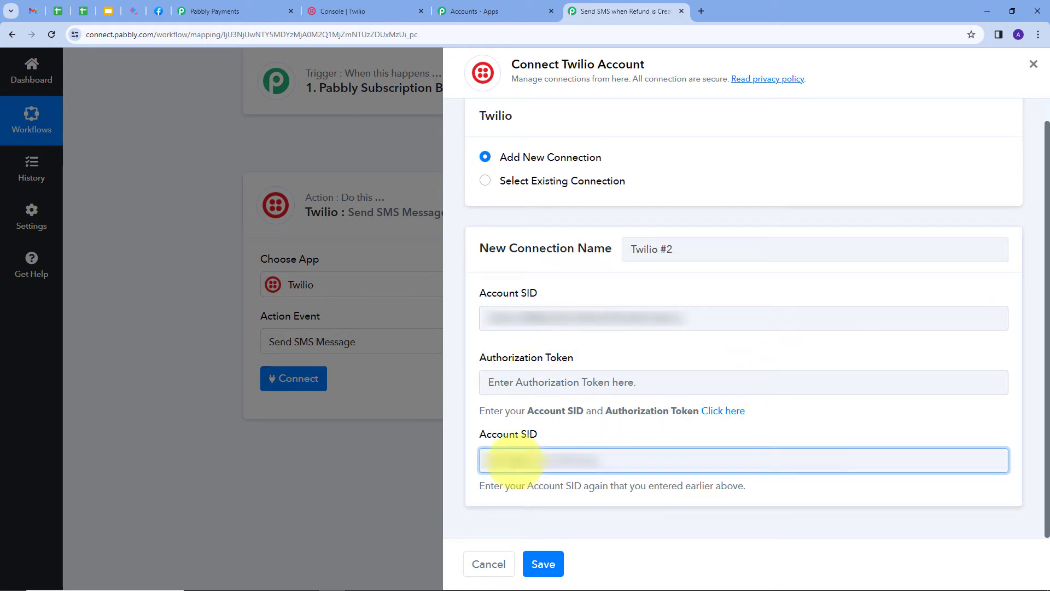
key("ctrl+v")
left_click(598, 343)
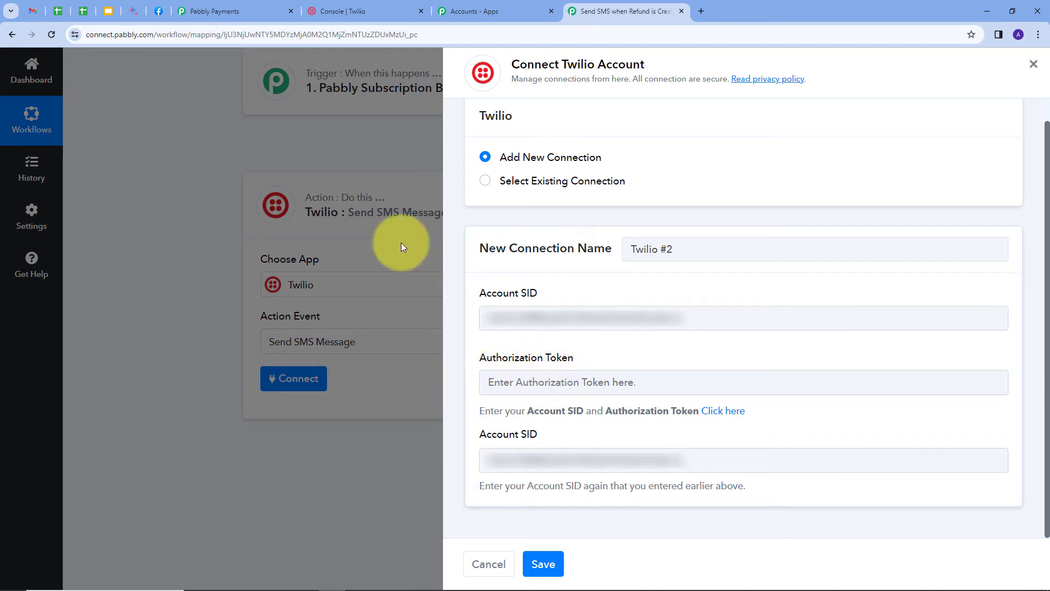
Step: Copy the Auth Token from the Twilio console, paste it into the connection's Authorization Token field in Pabbly Connect and save the connection
left_click(336, 12)
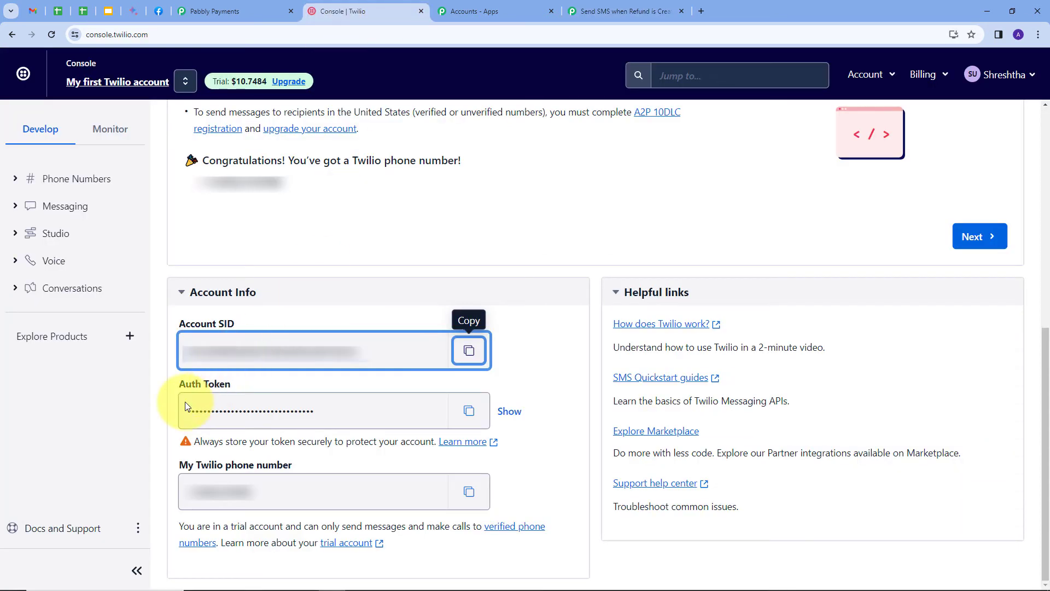
left_click(468, 411)
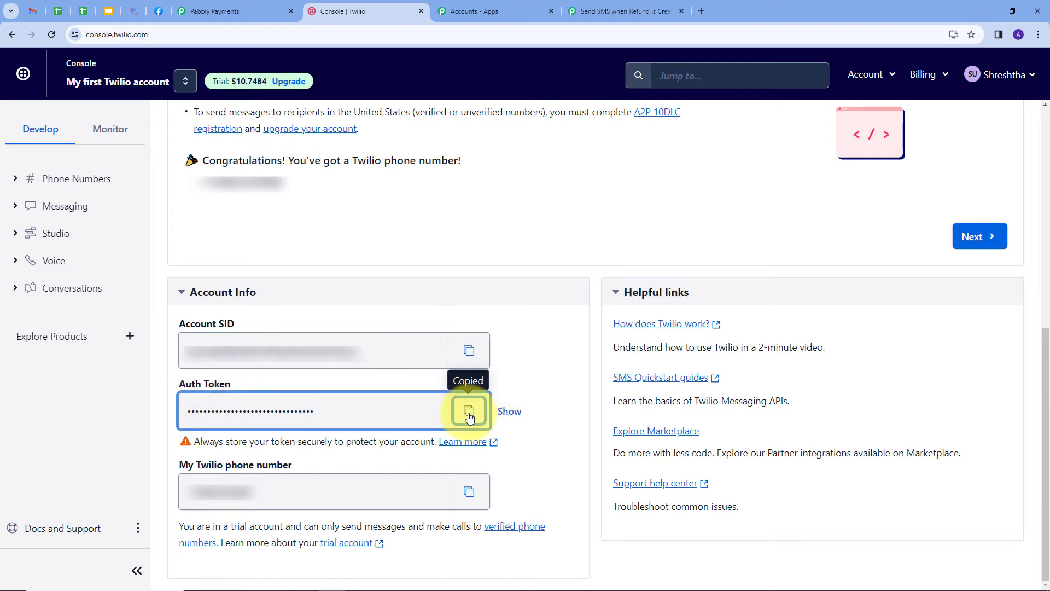
left_click(604, 11)
left_click(544, 386)
key("ctrl+v")
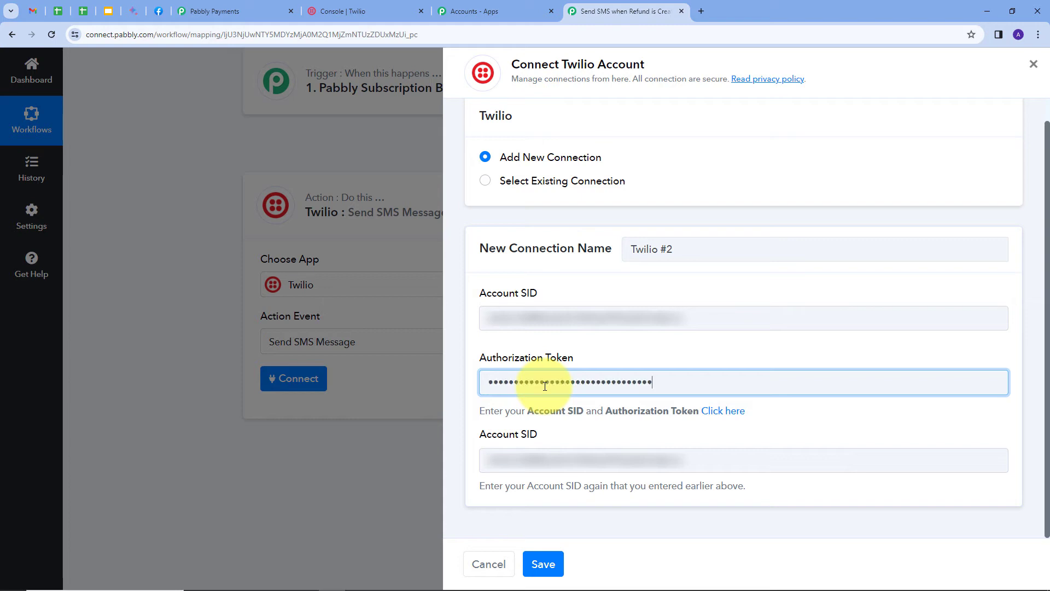
left_click(634, 351)
left_click(543, 563)
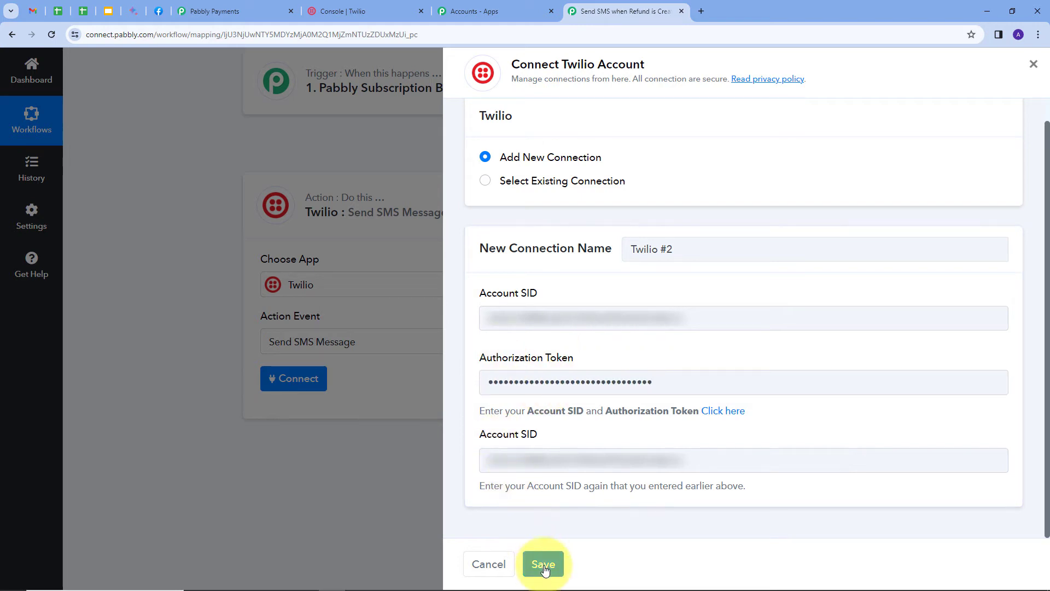
Step: Fill the SMS body with "Hello , We have initiated your refund of as requested by you. Team PSB" on three lines
scroll(527, 286, "down", 4)
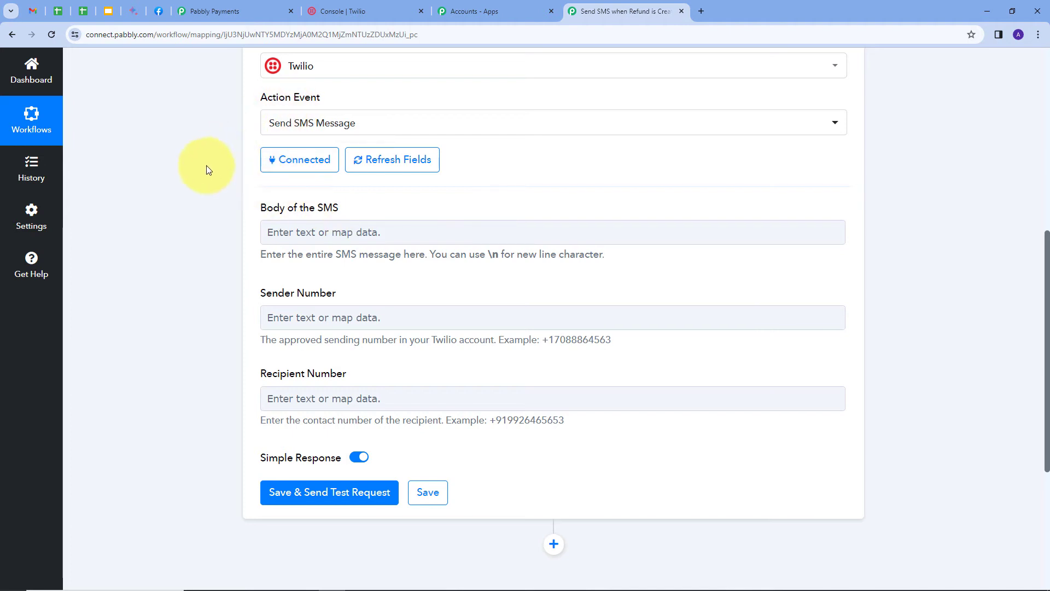
scroll(168, 212, "down", 1)
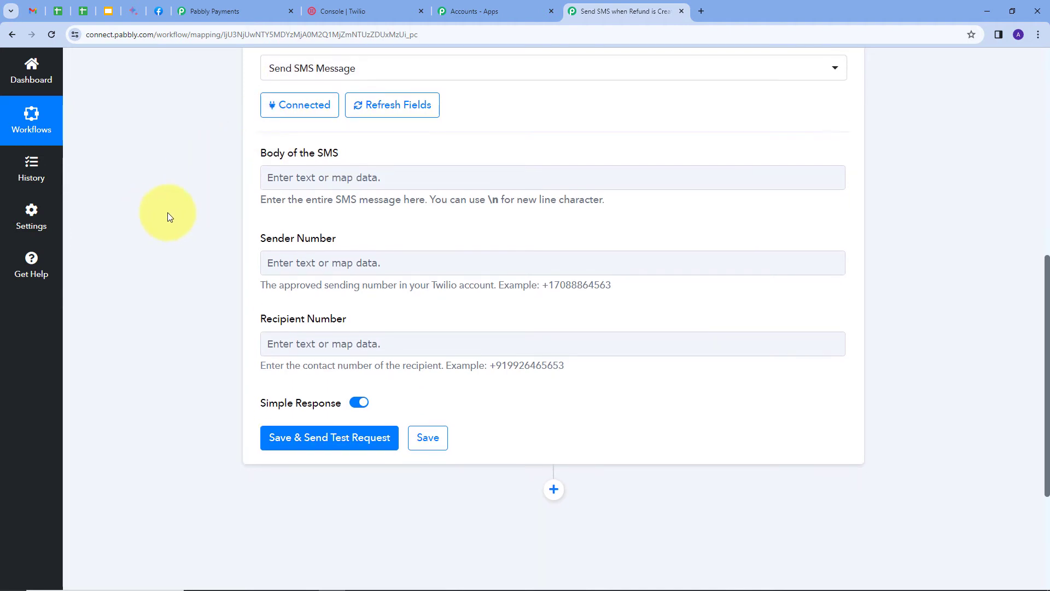
left_click(298, 179)
key("ctrl+v")
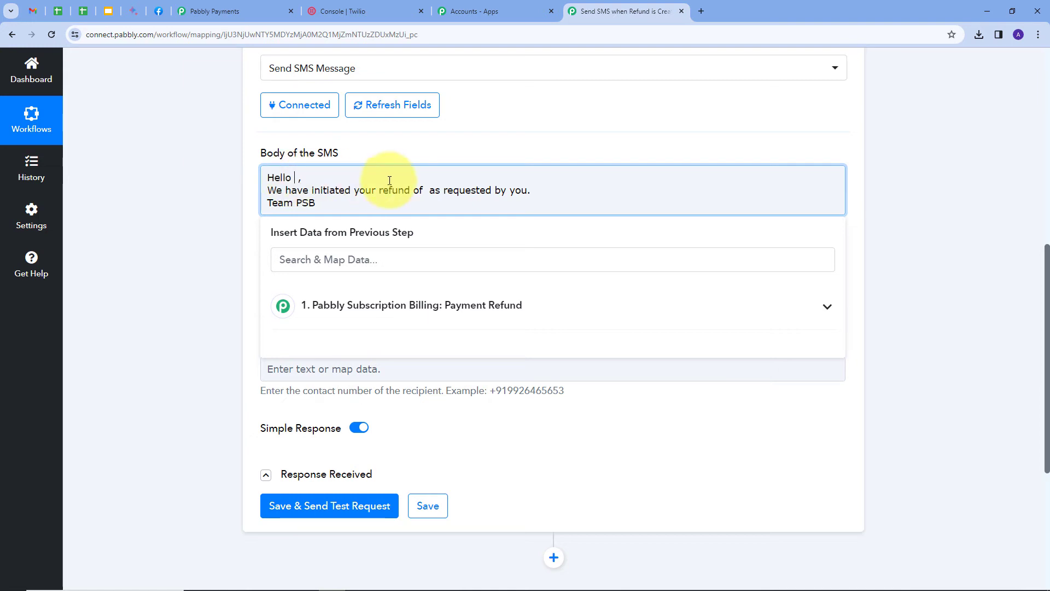
Step: Map the Data Customer First Name and Data Customer Last Name fields after "Hello" in the SMS body
left_click(436, 309)
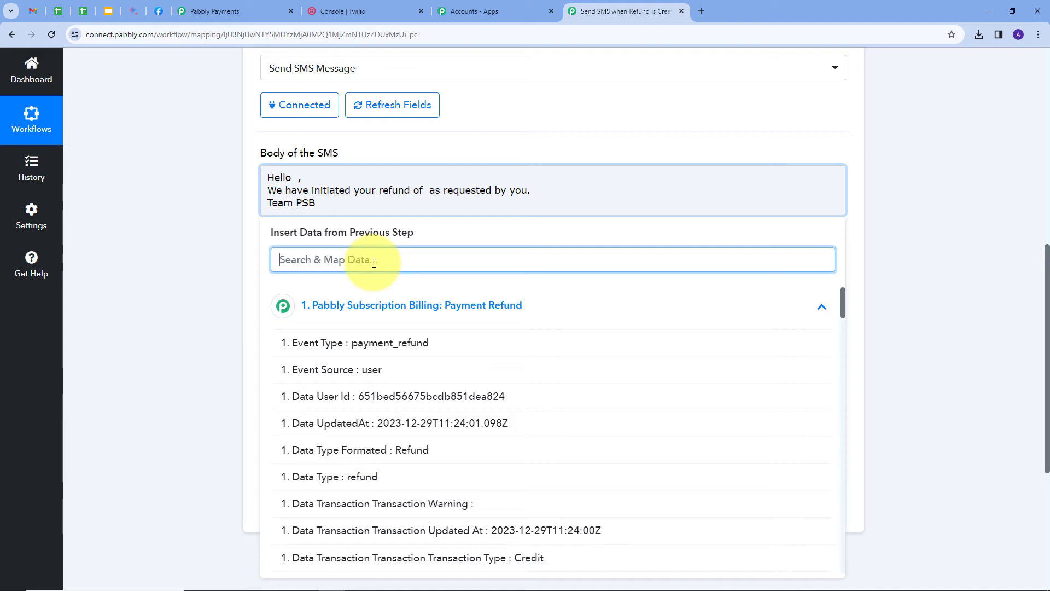
type("name")
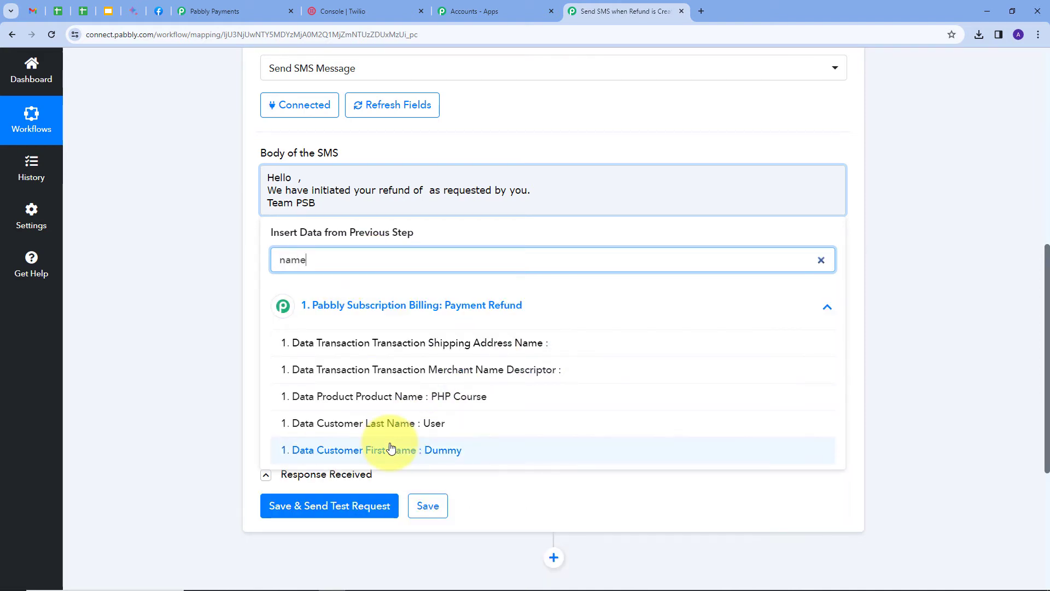
left_click(390, 449)
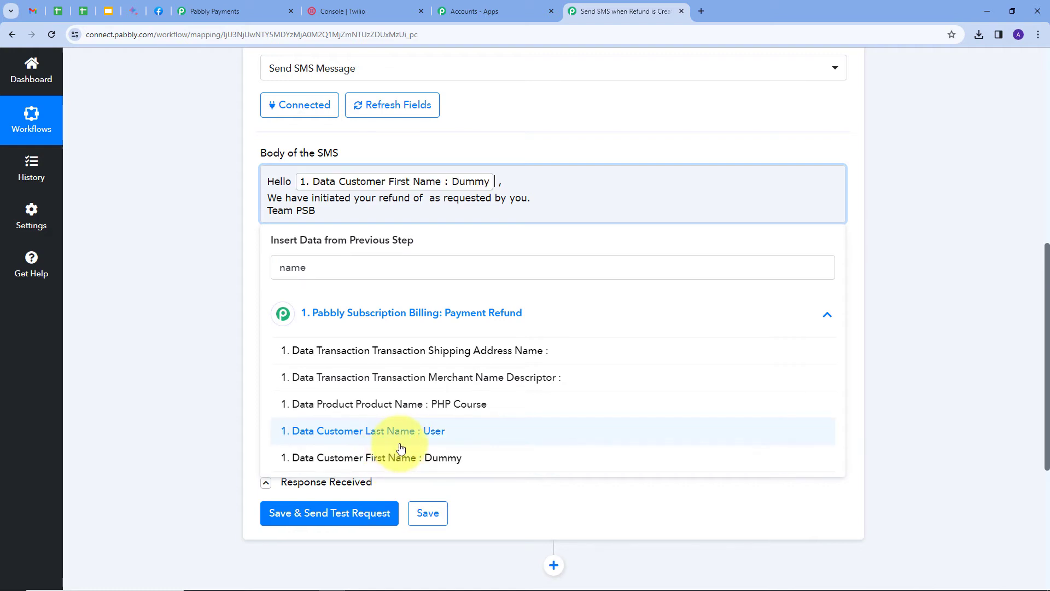
left_click(401, 445)
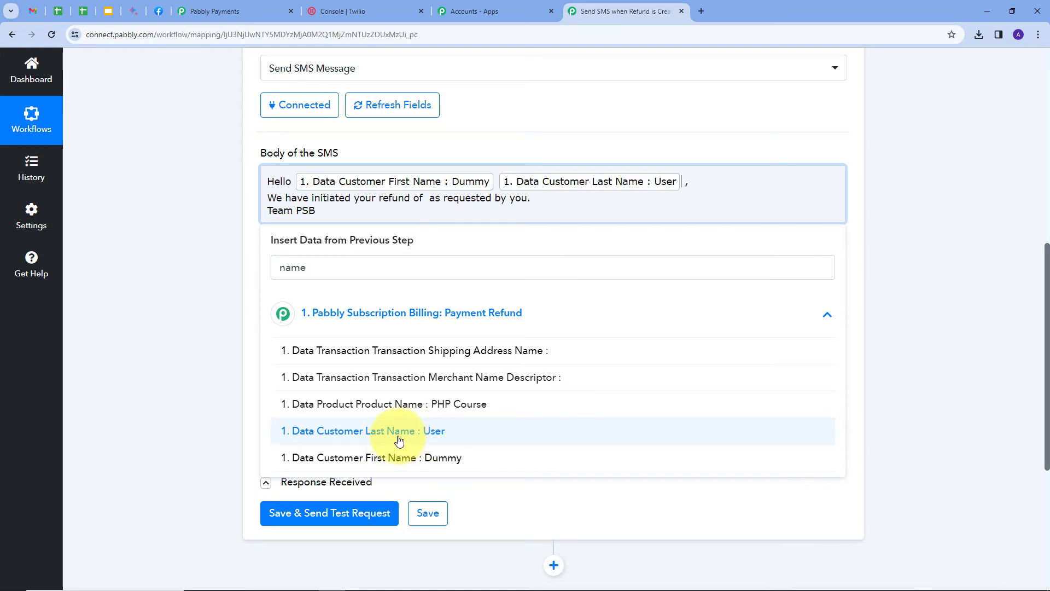
left_click(710, 179)
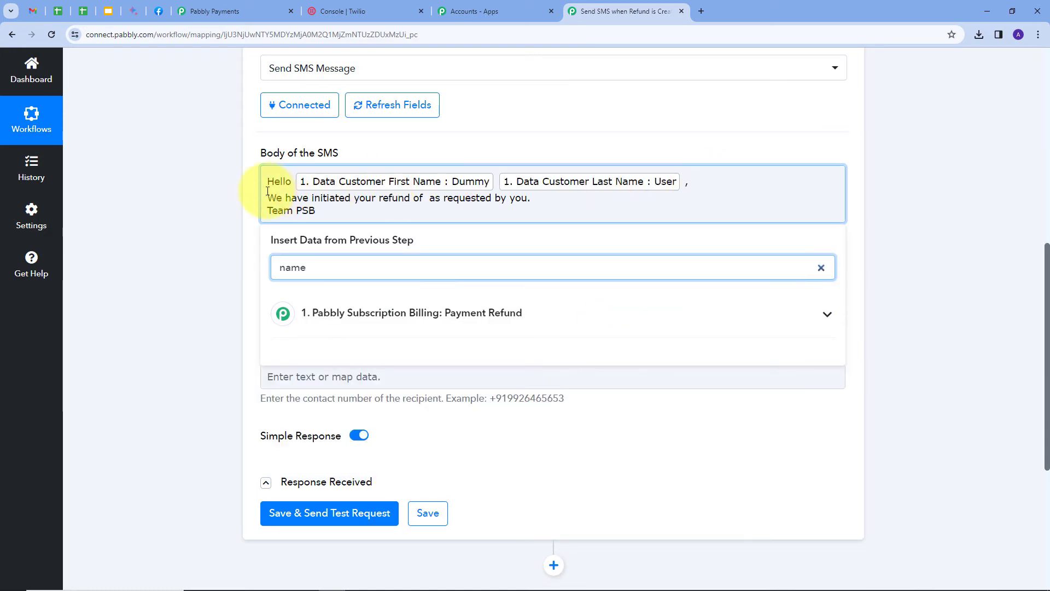
Step: Map the Data Amount field after "We have initiated your refund of" in the SMS body
left_click(427, 198)
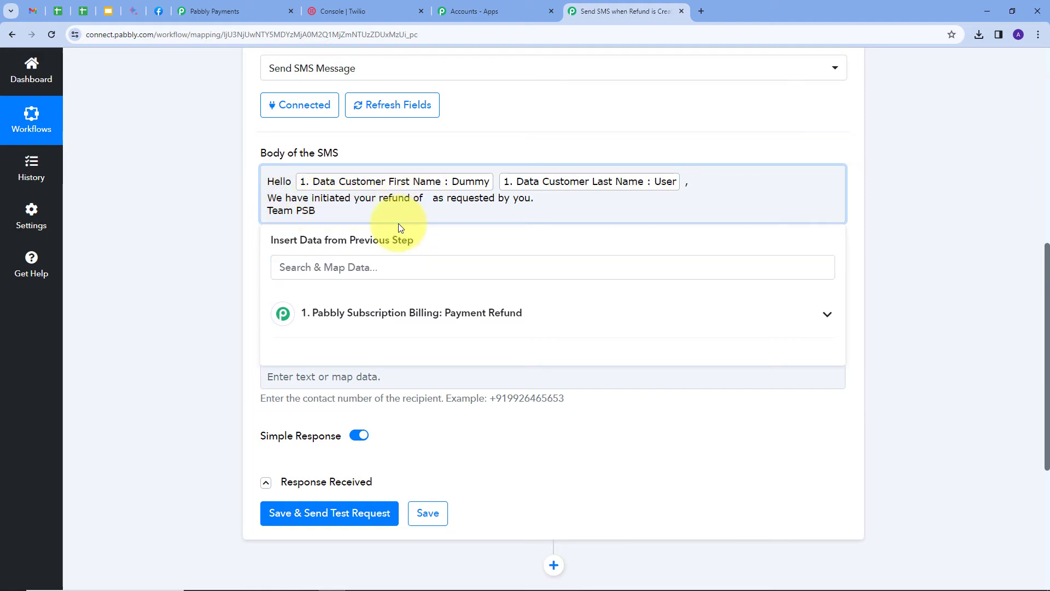
left_click(443, 316)
left_click(327, 266)
type("a")
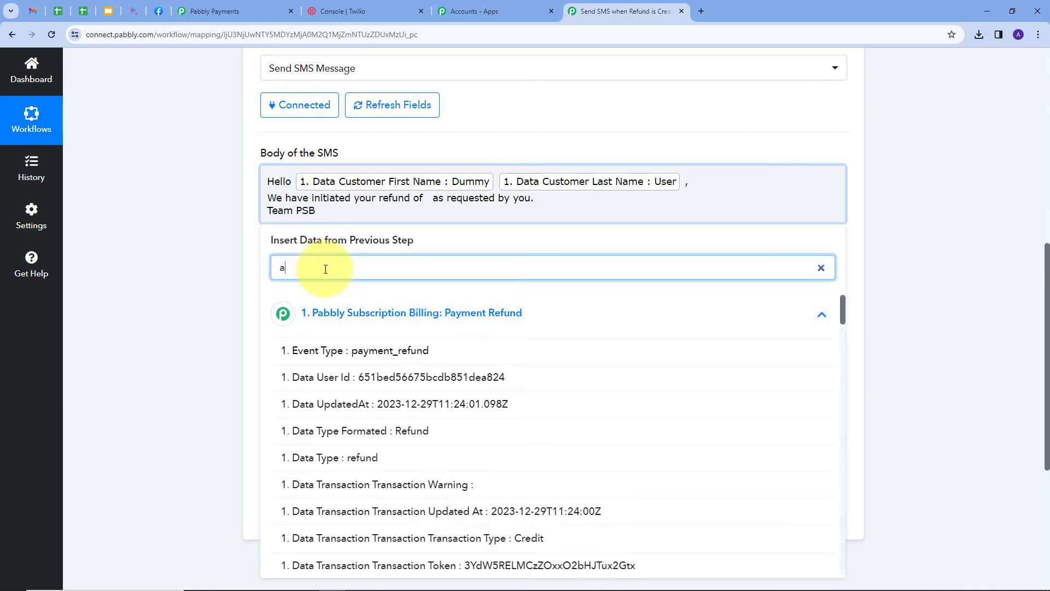
type("mou")
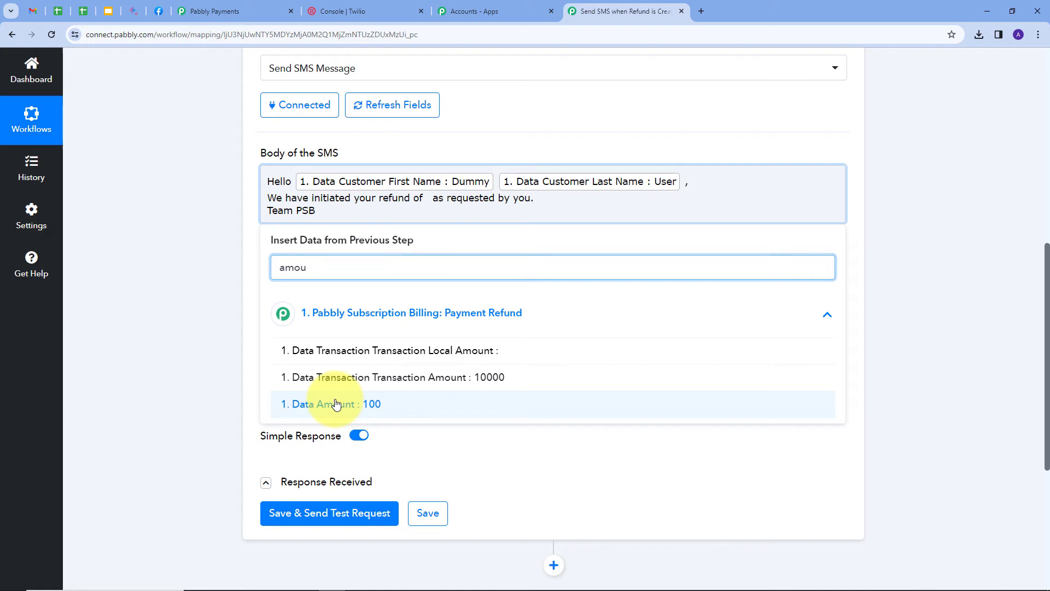
left_click(306, 403)
left_click(585, 129)
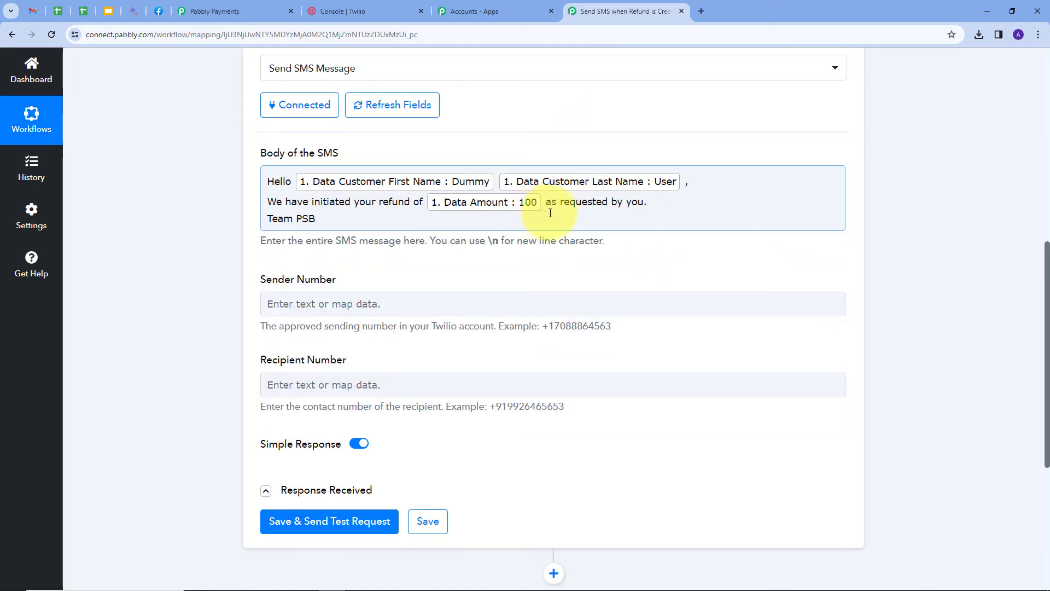
left_click(275, 230)
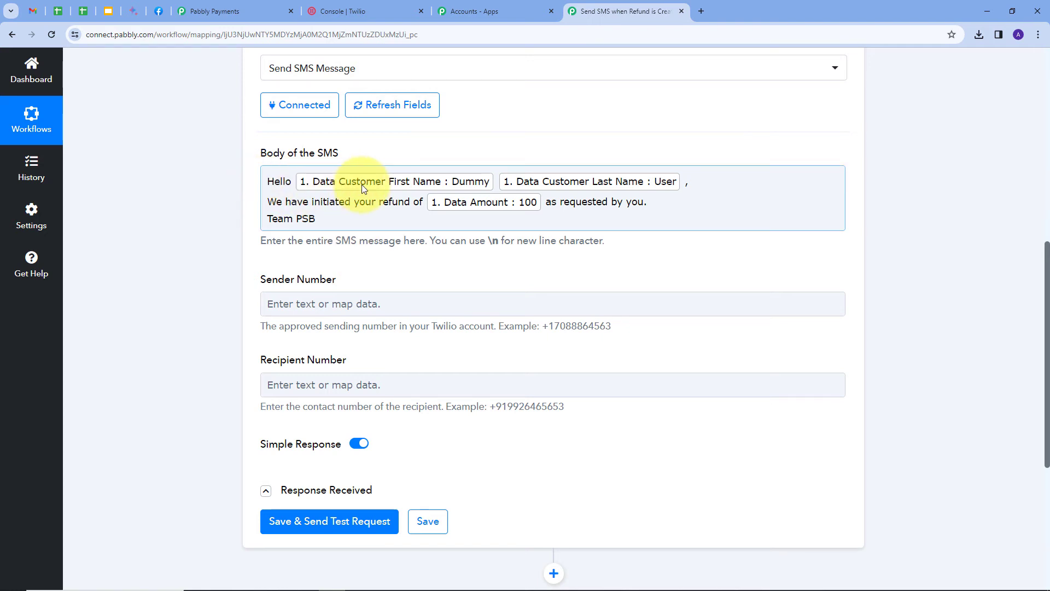
Step: Copy the trial phone number from the Twilio console and paste it into the Sender Number field in Pabbly Connect
scroll(328, 218, "down", 1)
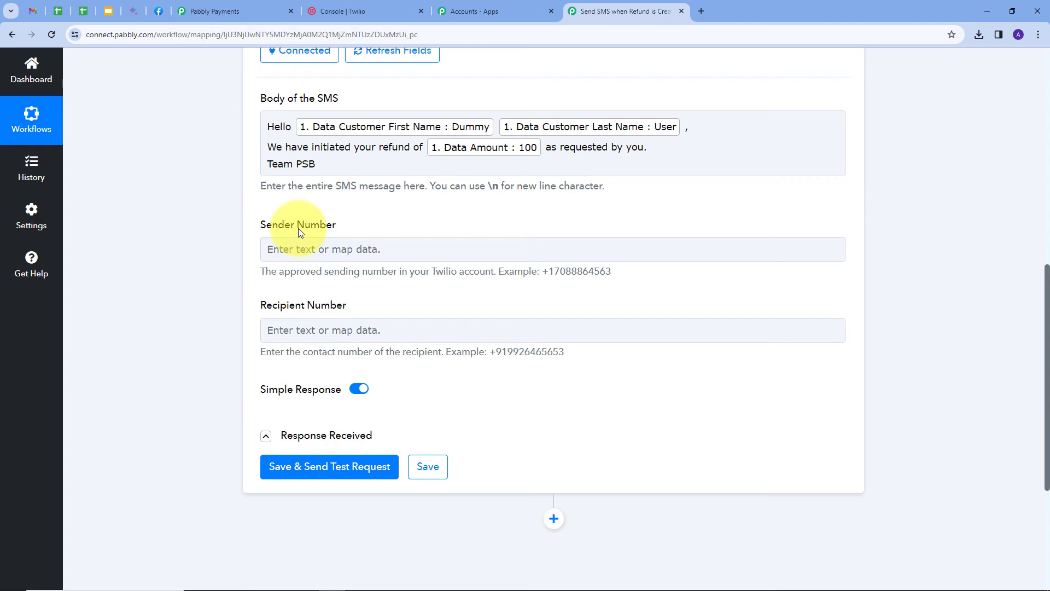
left_click(374, 8)
scroll(320, 313, "down", 2)
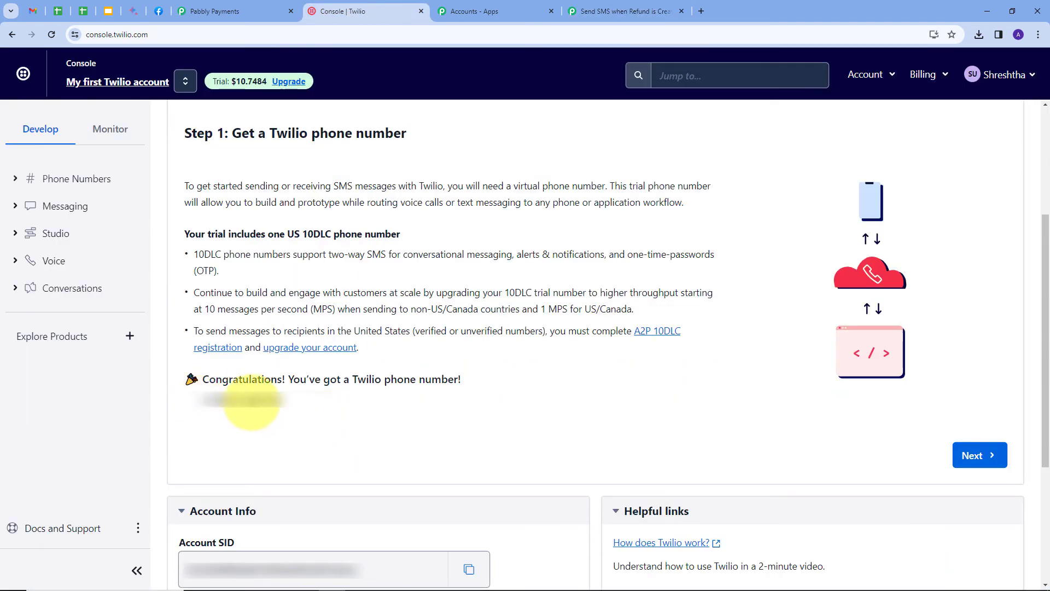
left_click_drag(282, 403, 198, 402)
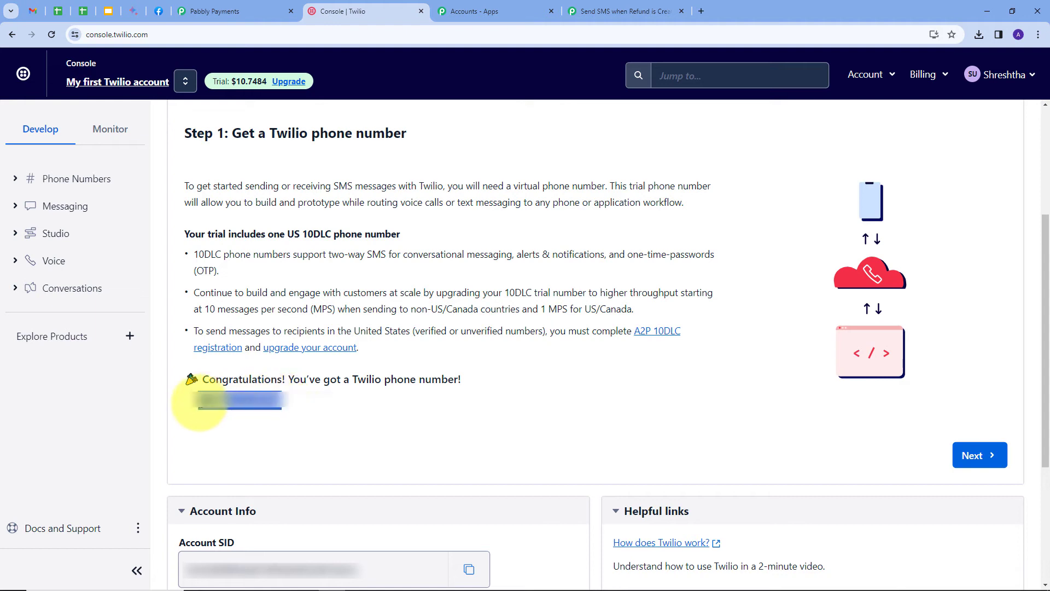
left_click(598, 15)
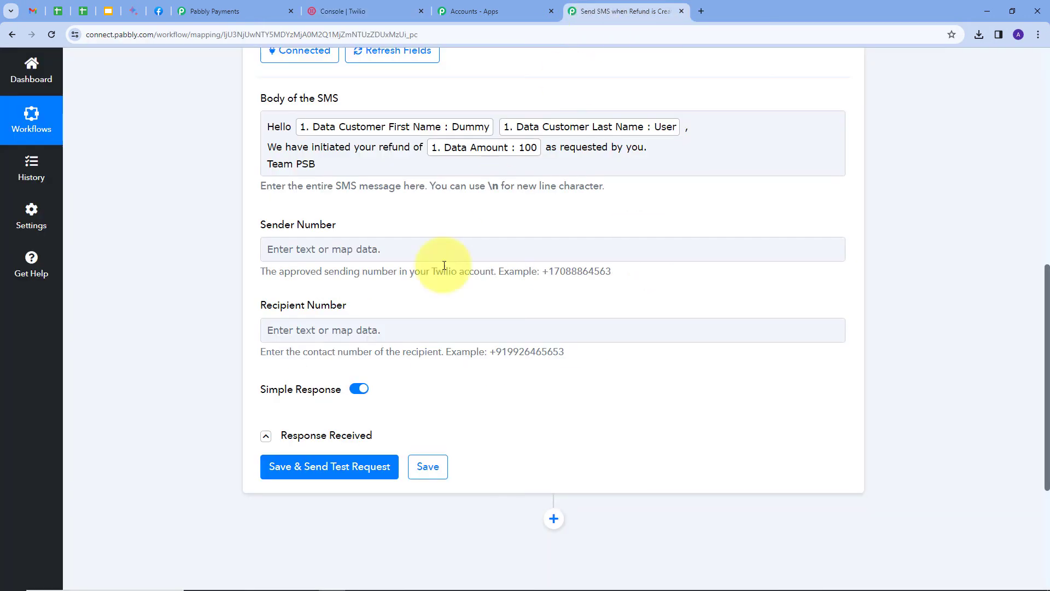
left_click(323, 249)
key("ctrl+v")
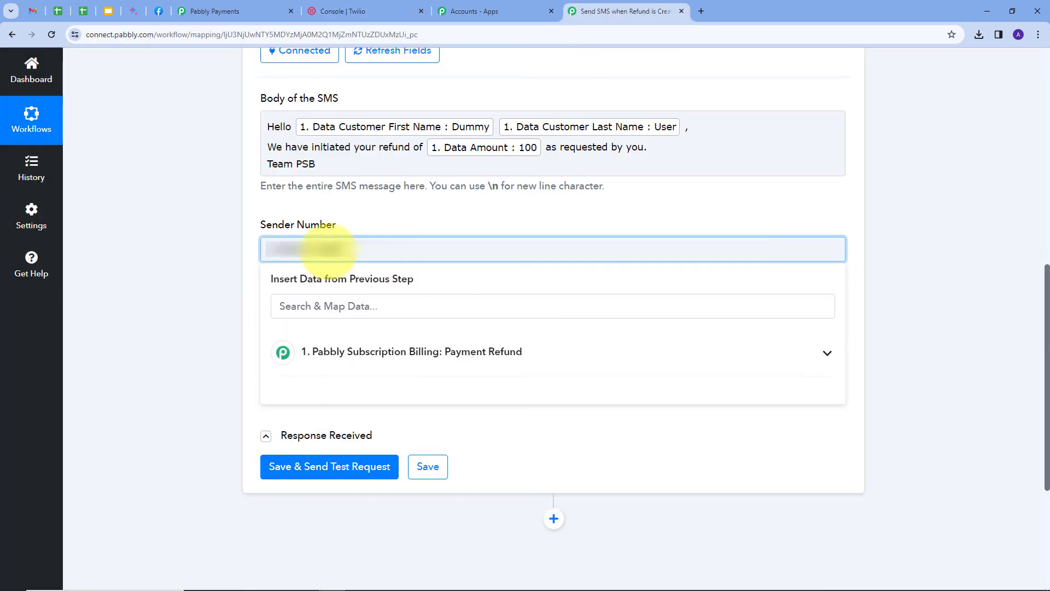
left_click(335, 206)
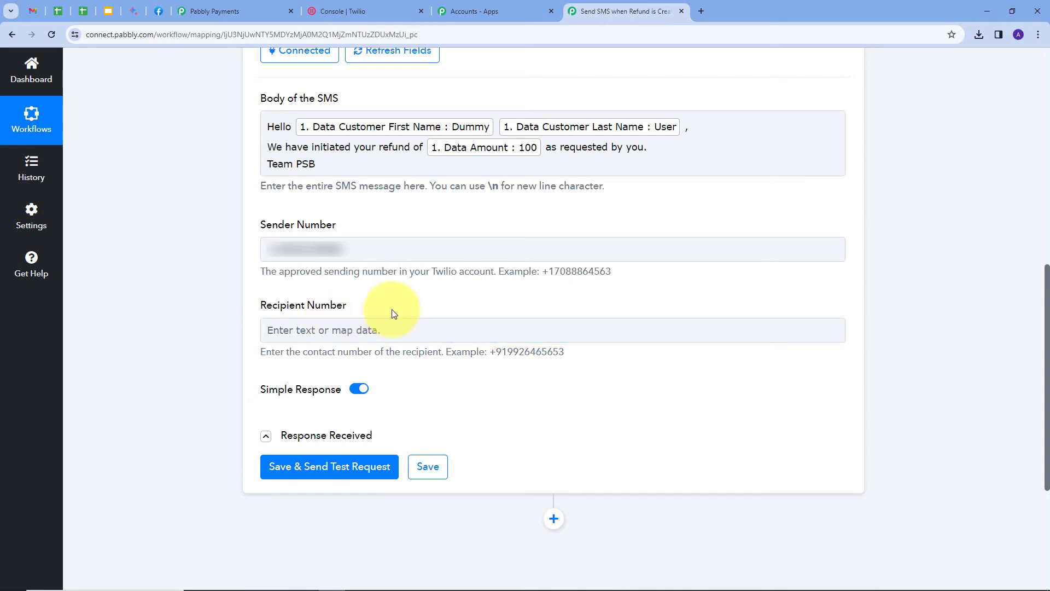
Step: Find the Data Customer Phone field of the Payment Refund step and map it into the Recipient Number
left_click(342, 326)
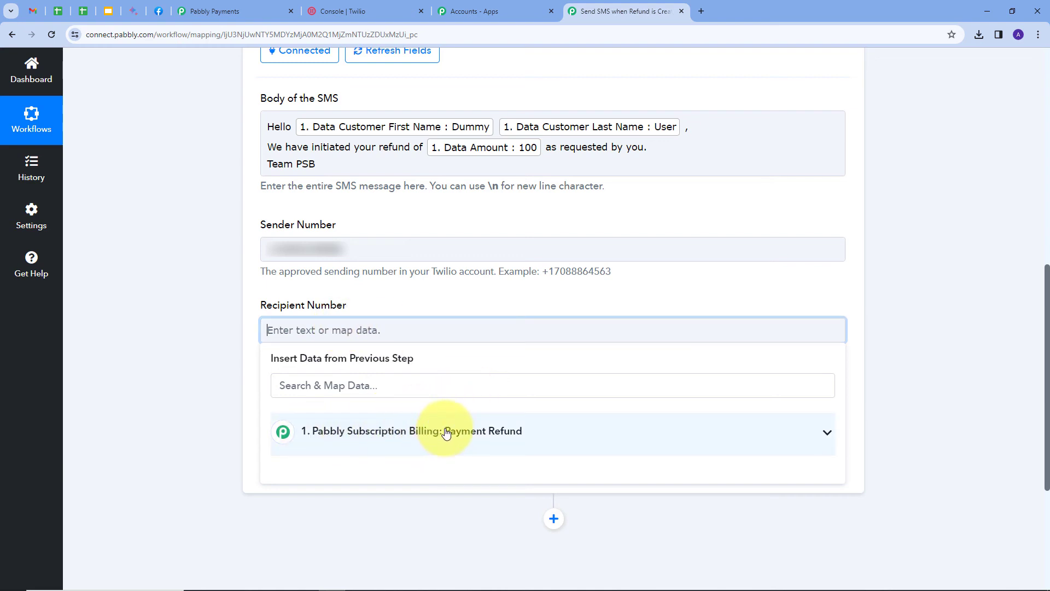
left_click(445, 432)
left_click(394, 387)
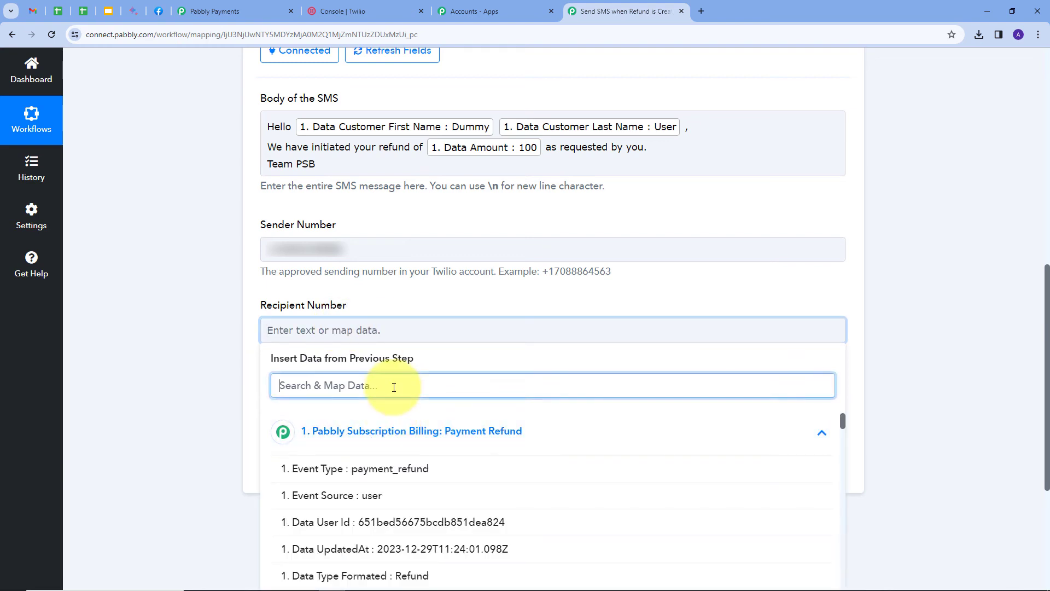
type("phon")
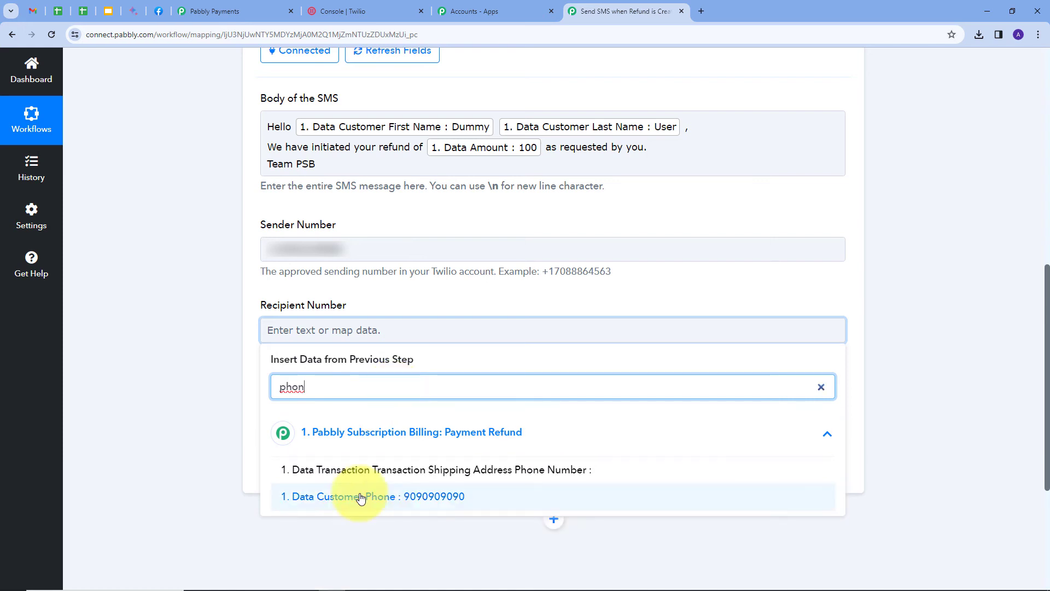
left_click(426, 501)
left_click(408, 307)
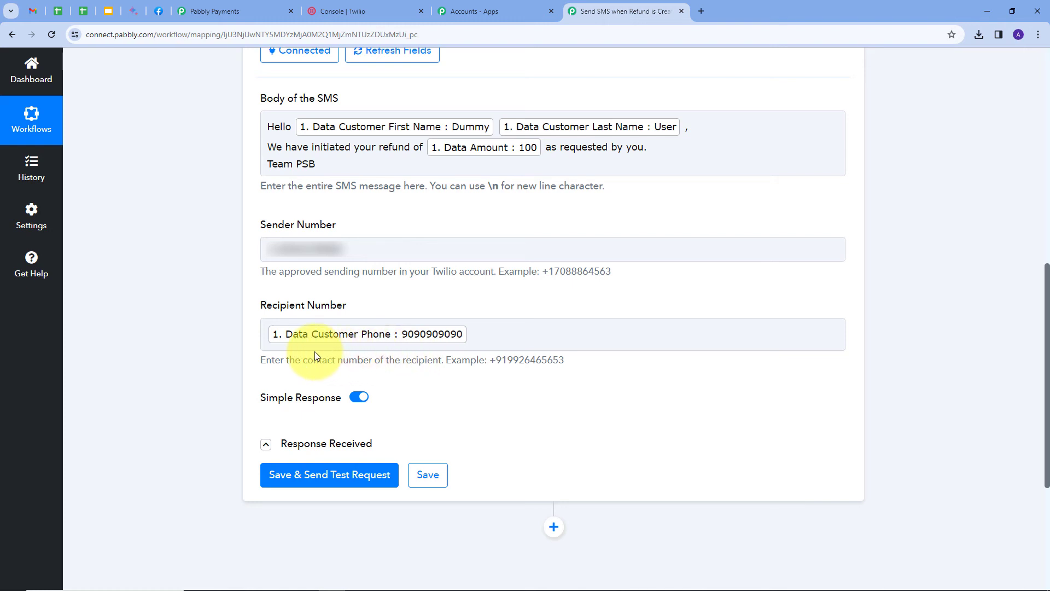
Step: Add the country code +91 directly before the mapped customer phone in the Recipient Number
left_click(268, 335)
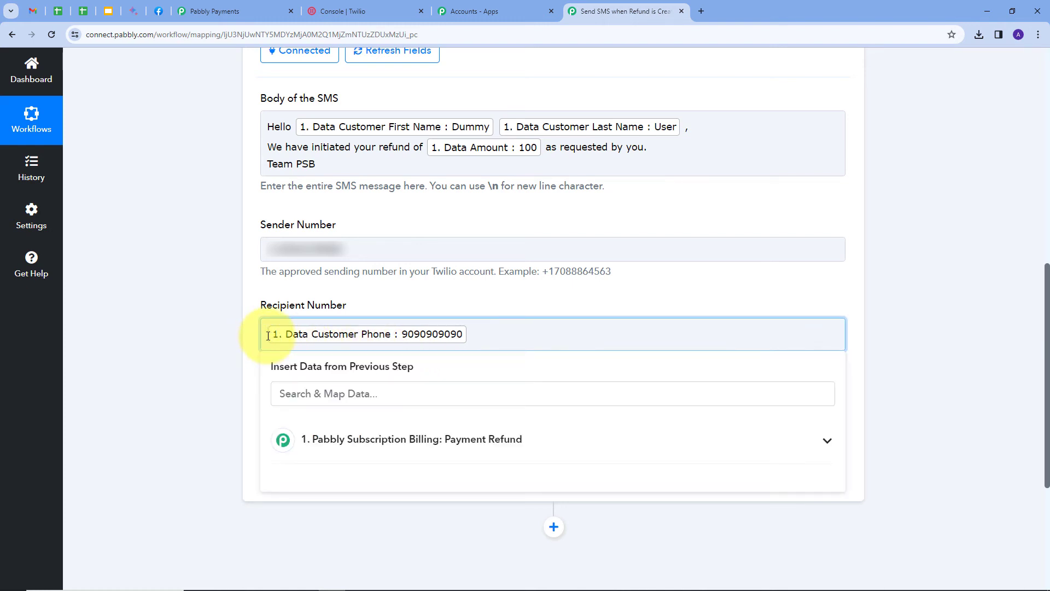
type("+91")
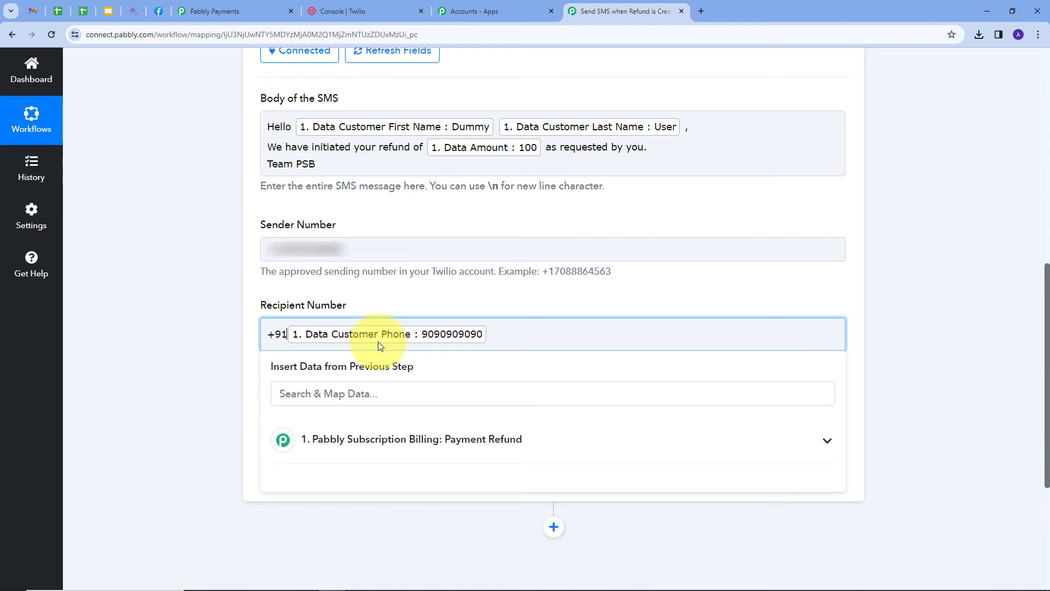
left_click(294, 333)
left_click(430, 305)
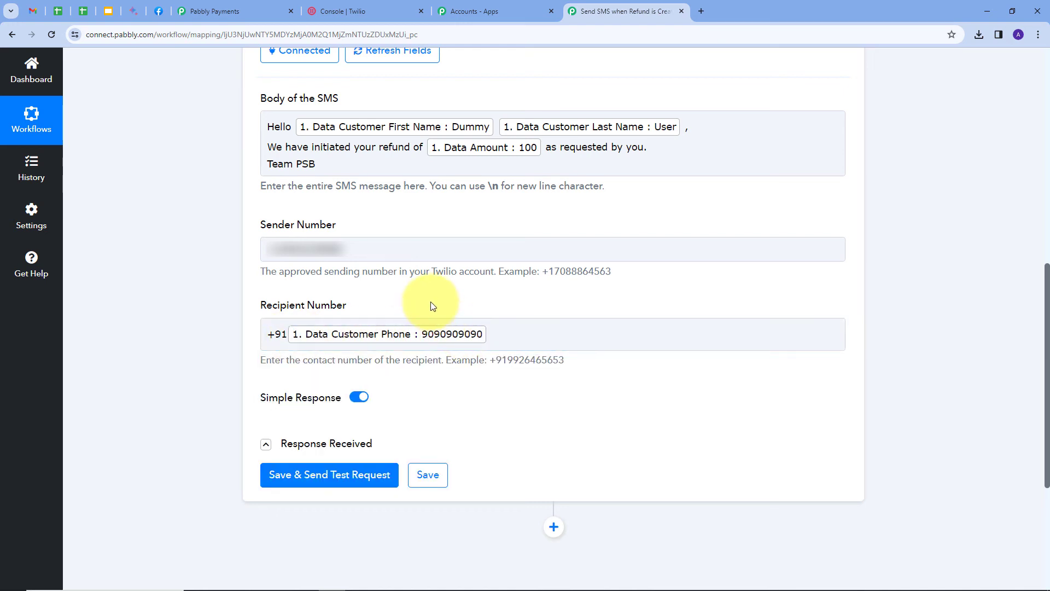
Step: Save the Twilio Send SMS Message action and send a test request
scroll(421, 383, "down", 2)
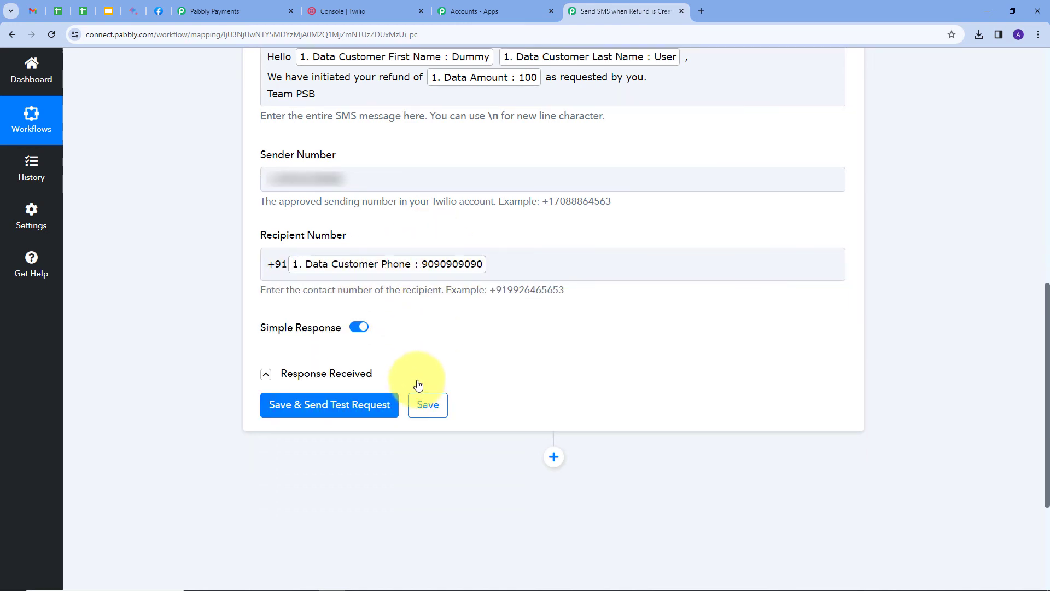
left_click(378, 366)
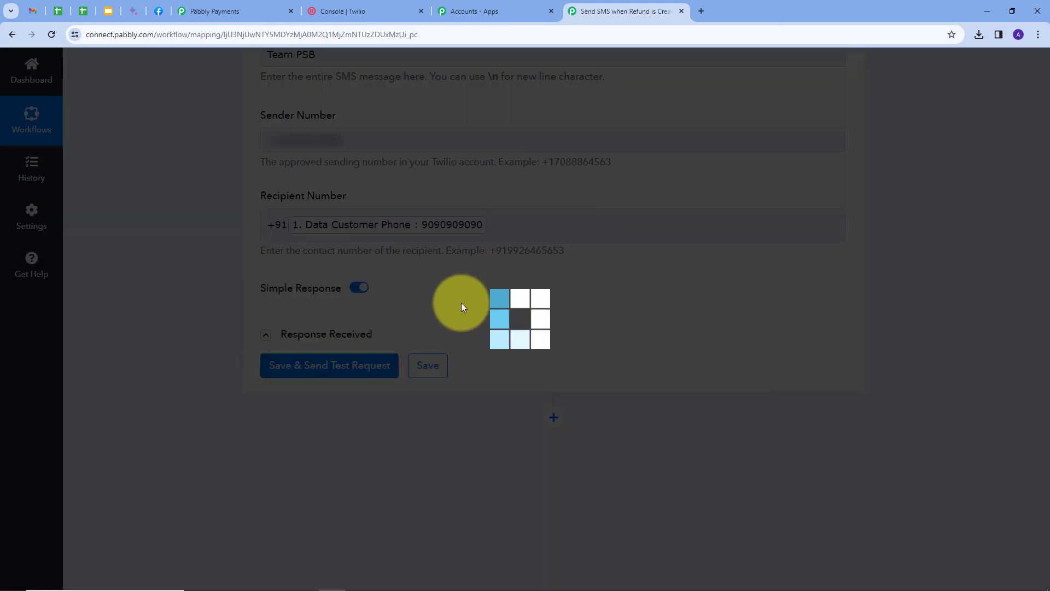
scroll(623, 263, "down", 3)
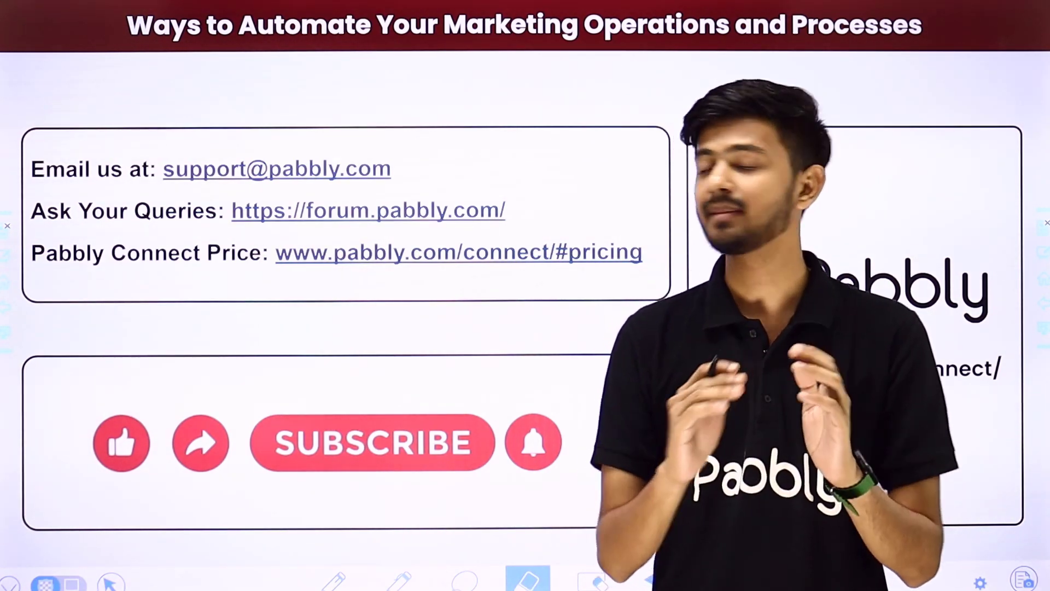
left_click_drag(422, 171, 503, 109)
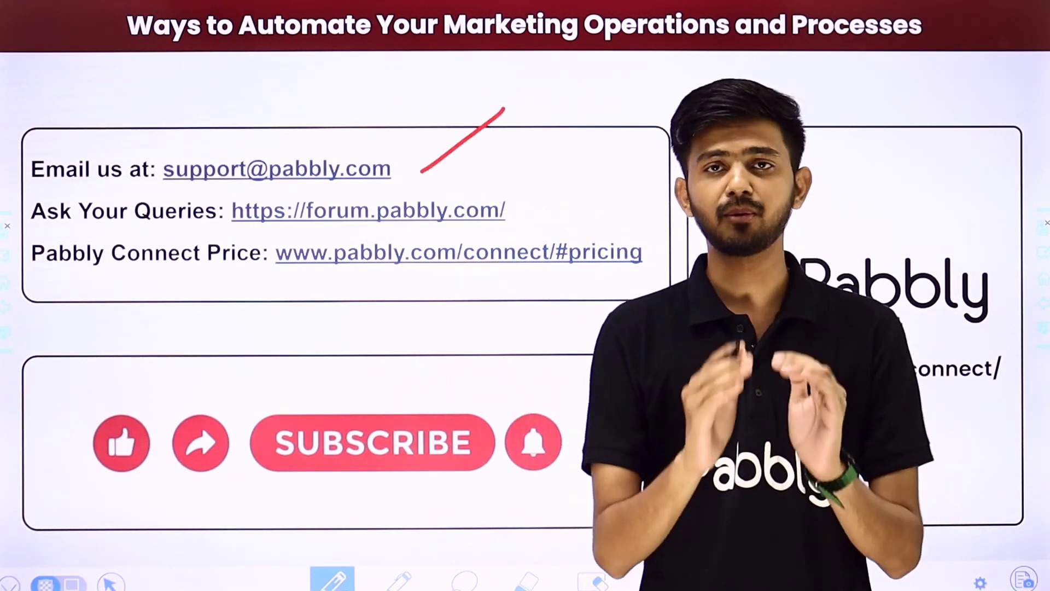
left_click_drag(522, 213, 592, 160)
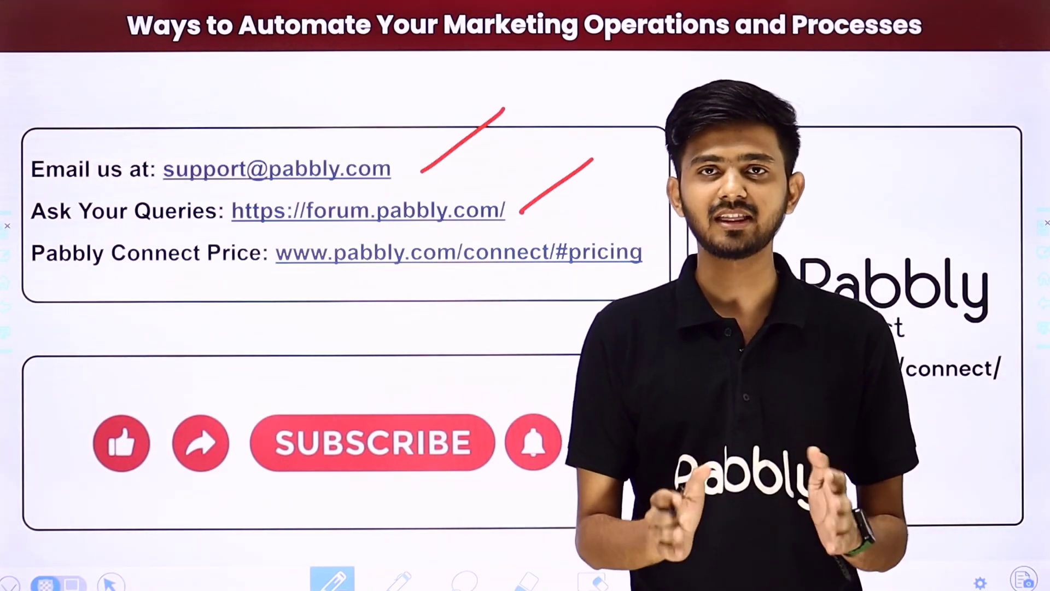
left_click_drag(632, 276, 714, 217)
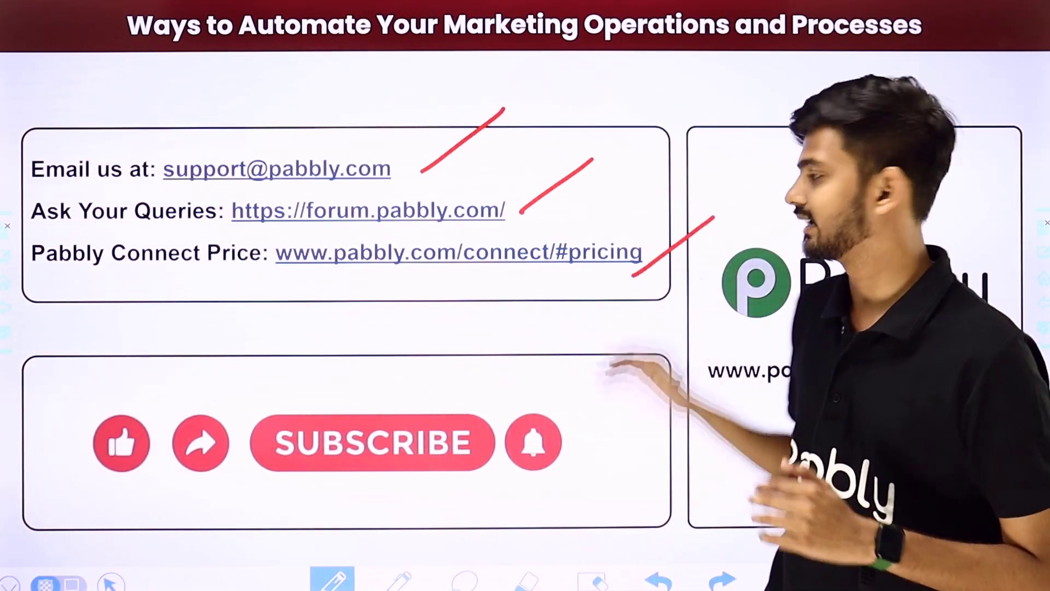